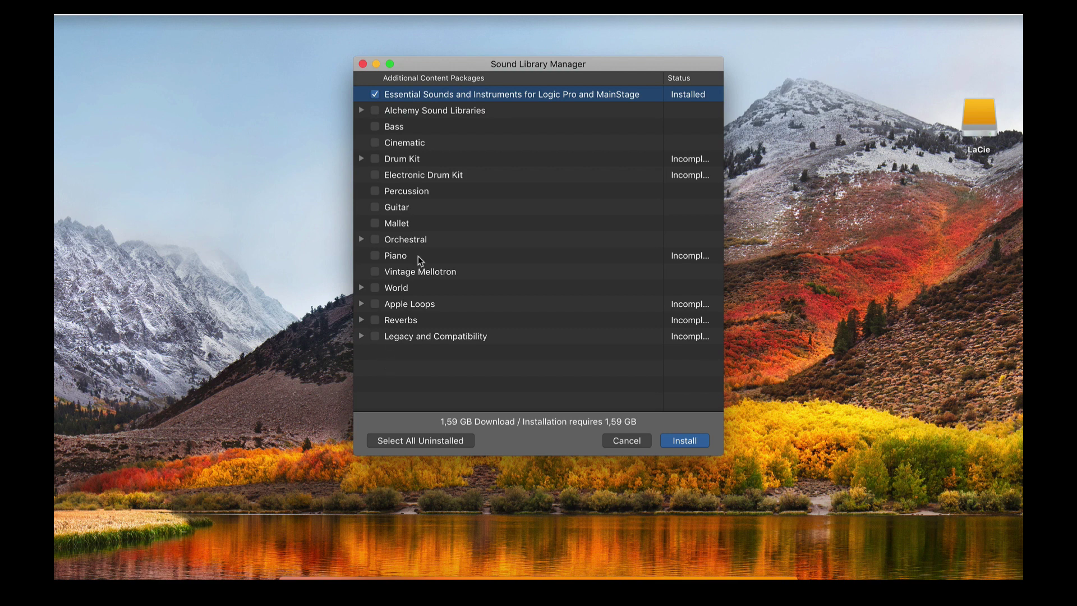
- Tick the Alchemy Sound Libraries, Bass and Cinematic packages for installation
left_click(375, 111)
left_click(375, 126)
left_click(375, 143)
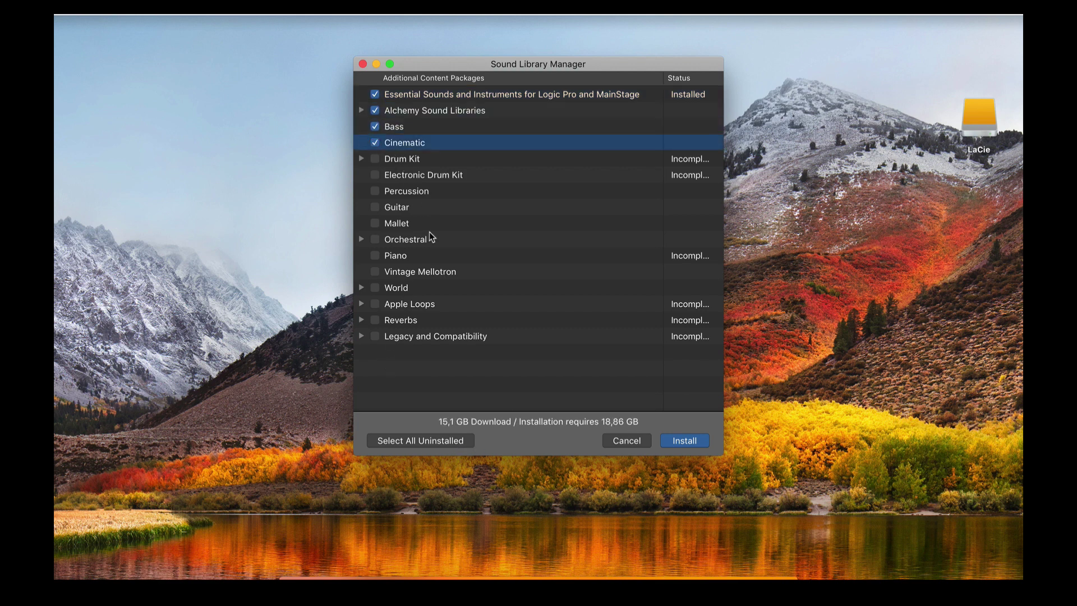
- Select all uninstalled packages, totalling a 37,36 GB download needing 52,85 GB
left_click(361, 159)
left_click(362, 110)
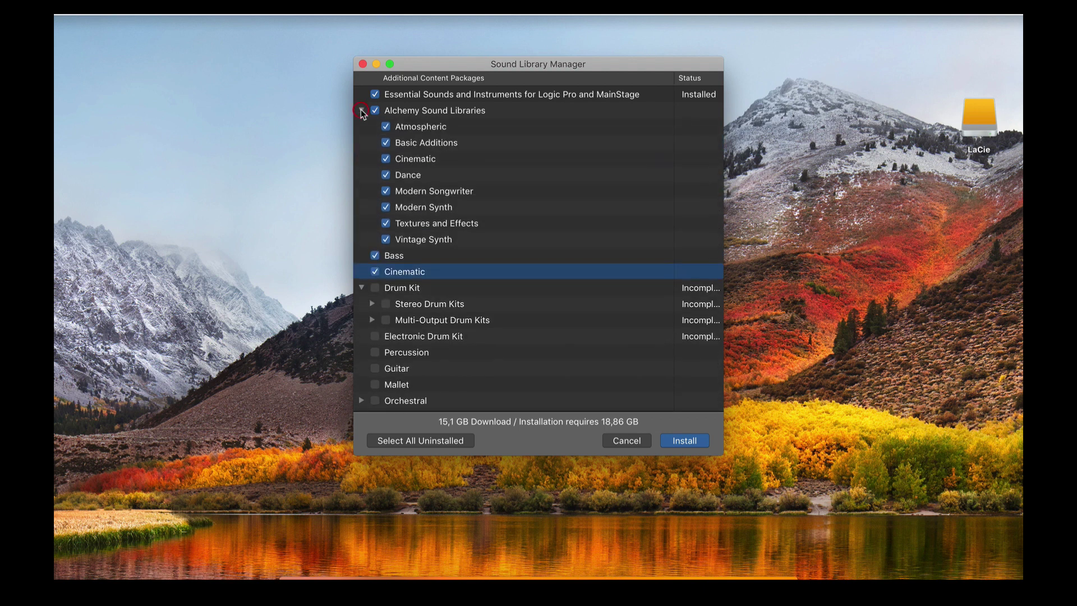
left_click(361, 111)
left_click(361, 159)
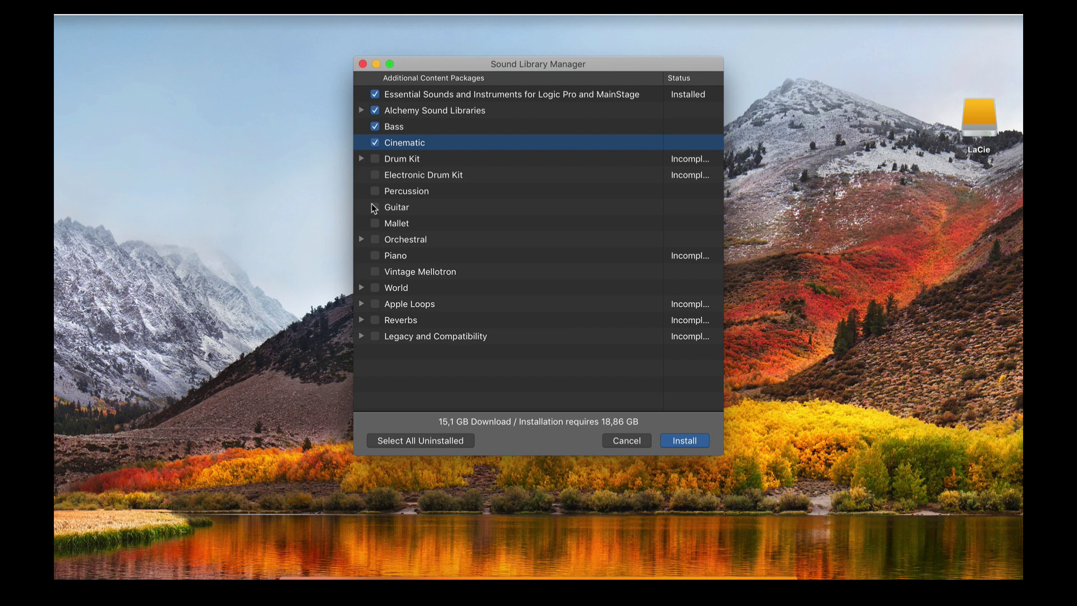
left_click(409, 443)
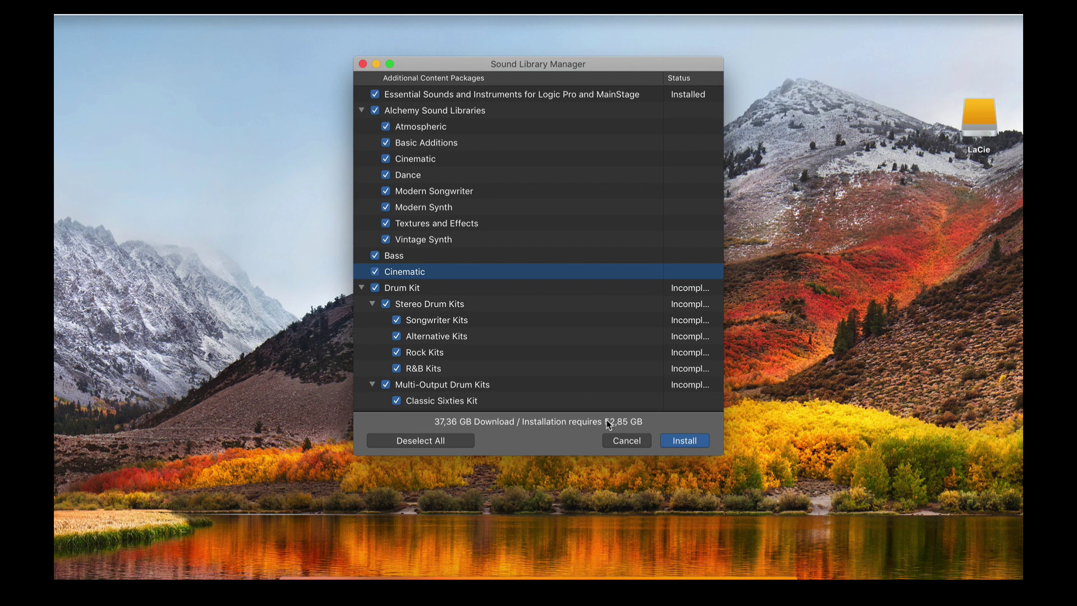
- Collapse the Drum Kit, Alchemy, Orchestral, World, Apple Loops and Reverbs groups
left_click(362, 286)
left_click(362, 110)
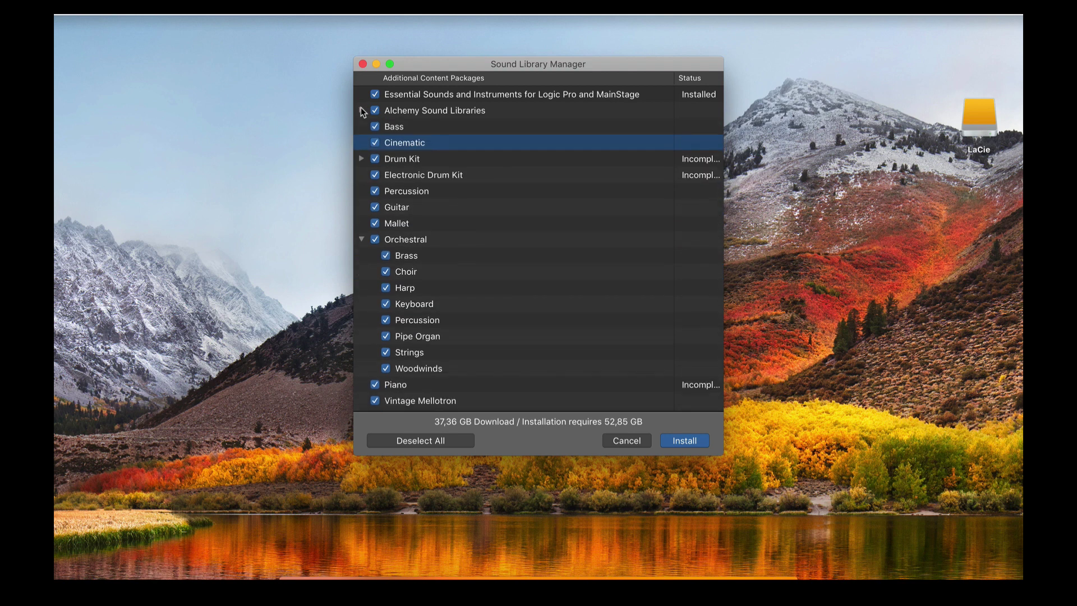
left_click(361, 239)
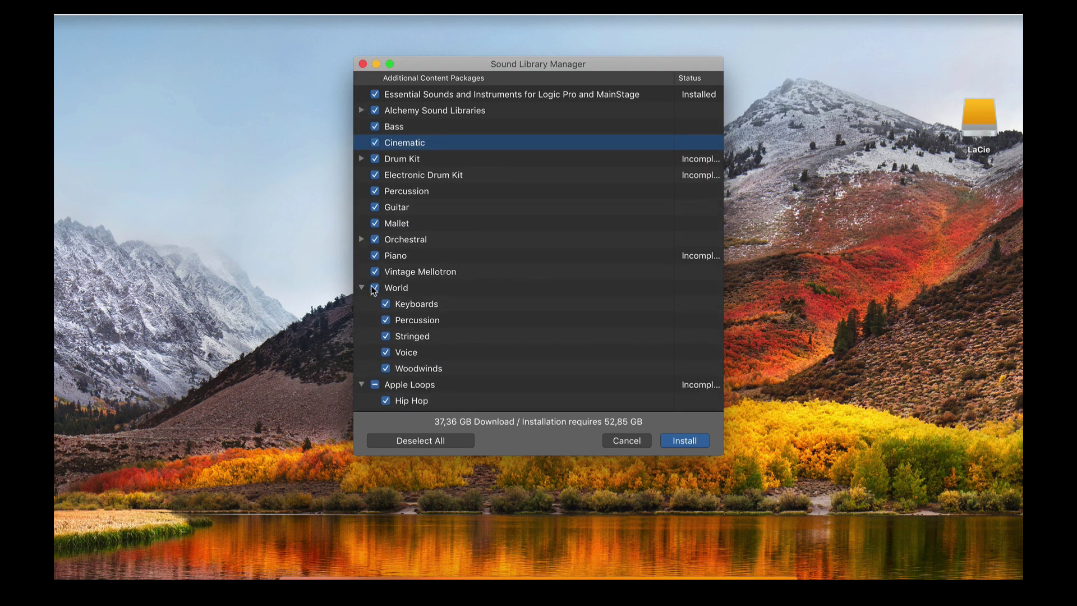
left_click(362, 288)
left_click(362, 303)
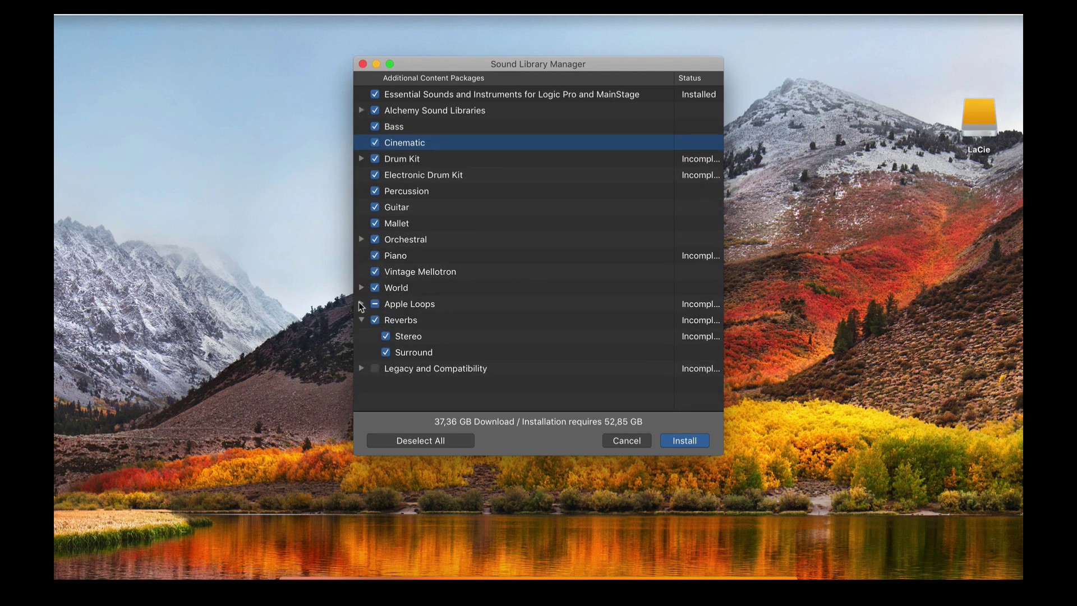
left_click(367, 318)
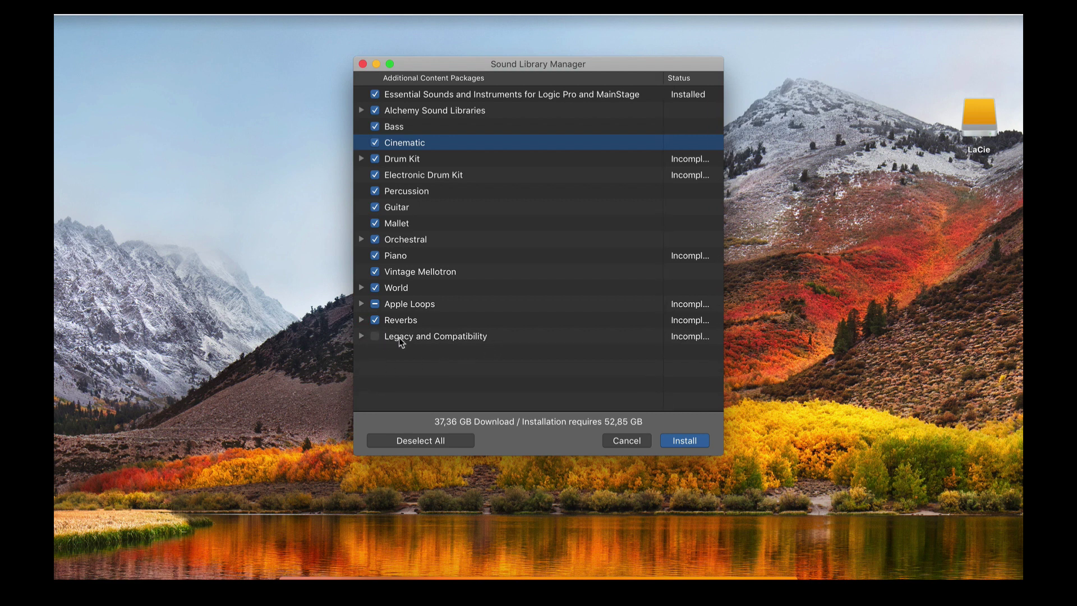
- Tick Legacy and Compatibility with all its sub-packages and install everything (48,5 GB download)
left_click(361, 337)
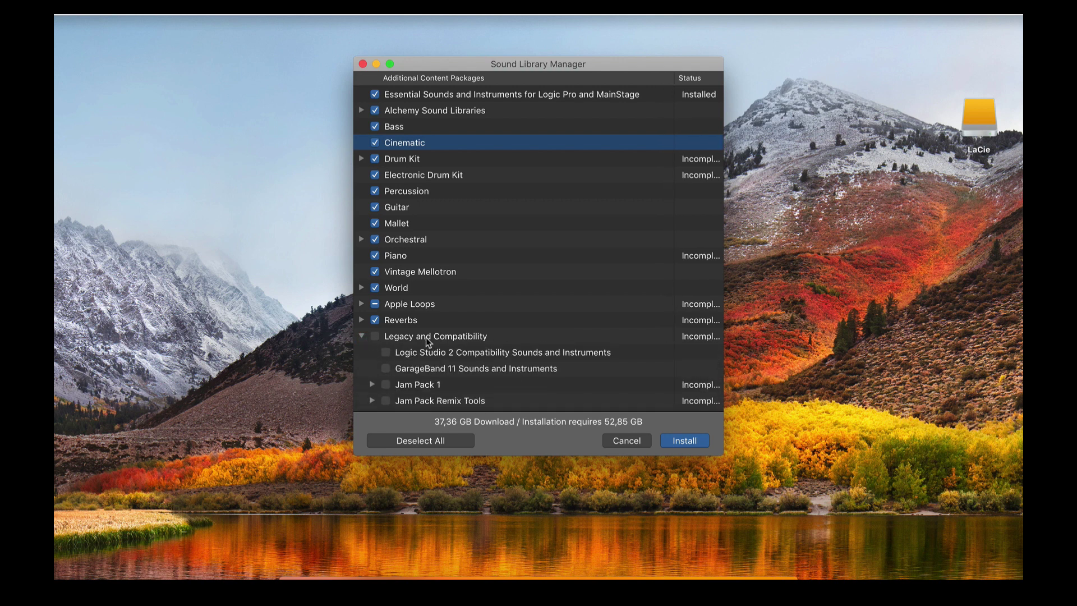
scroll(426, 338, "down", 1)
scroll(482, 357, "down", 2)
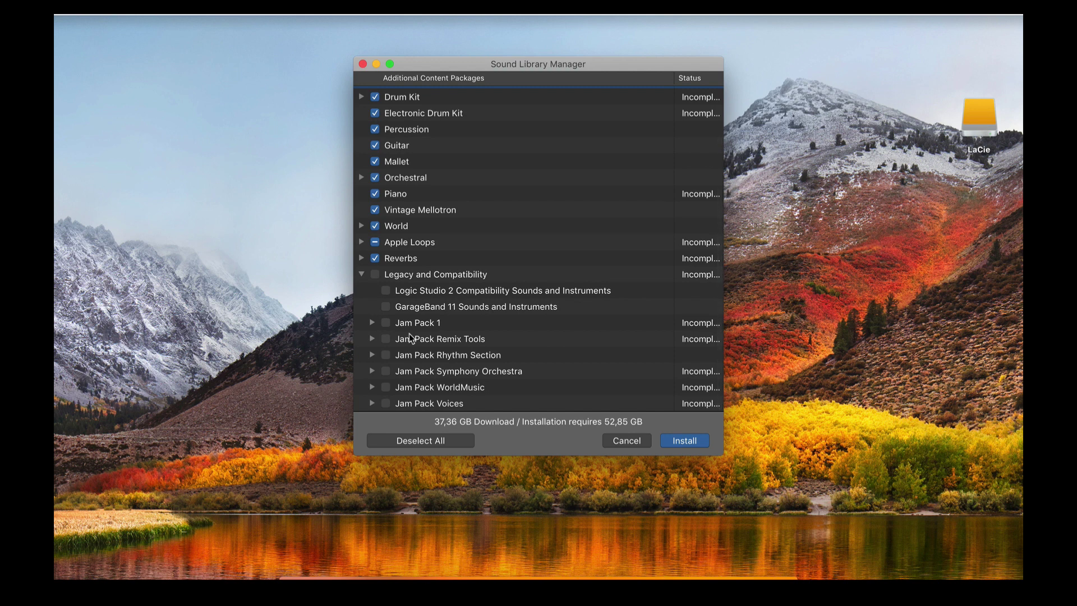
left_click(376, 275)
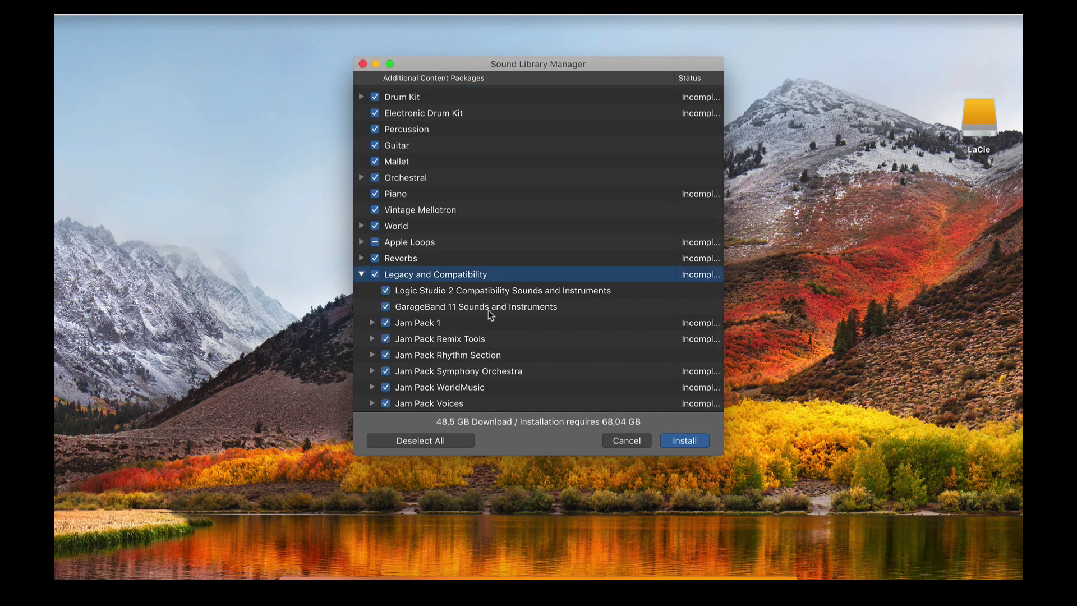
scroll(416, 343, "down", 1)
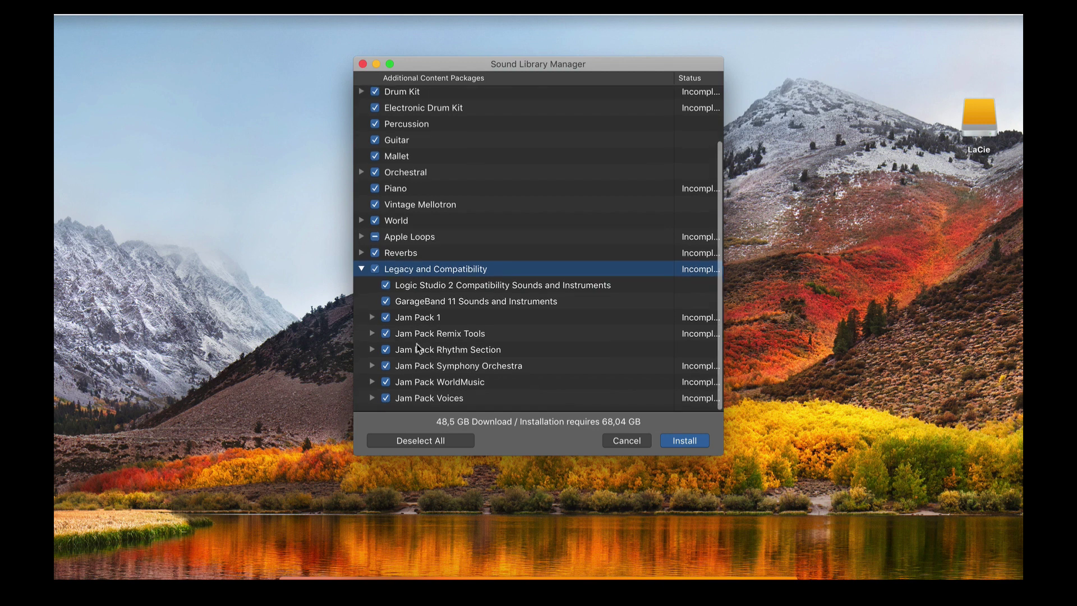
left_click(362, 274)
left_click(459, 392)
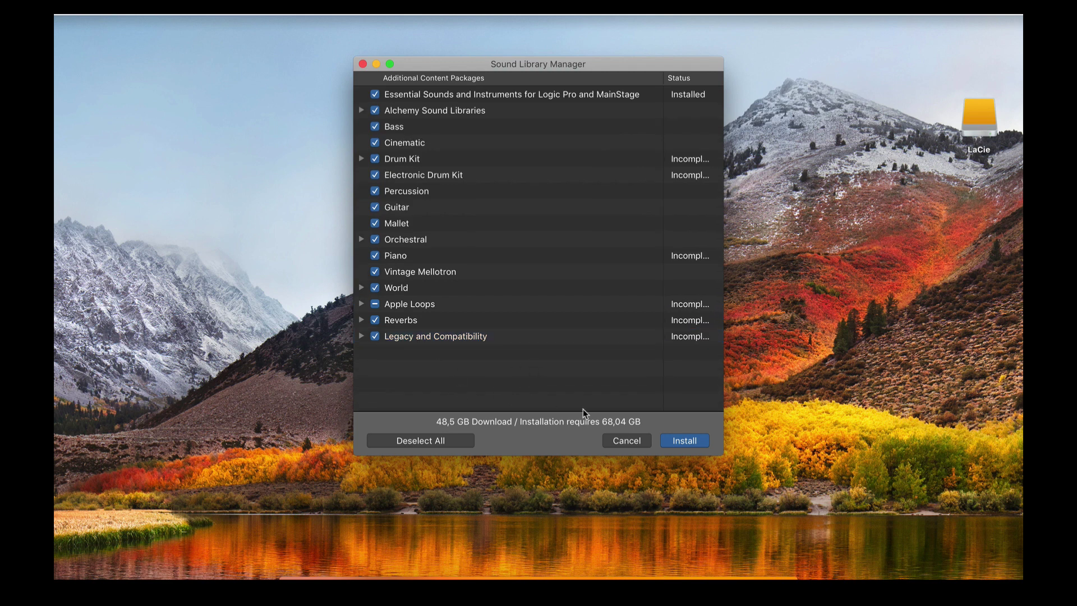
left_click(685, 441)
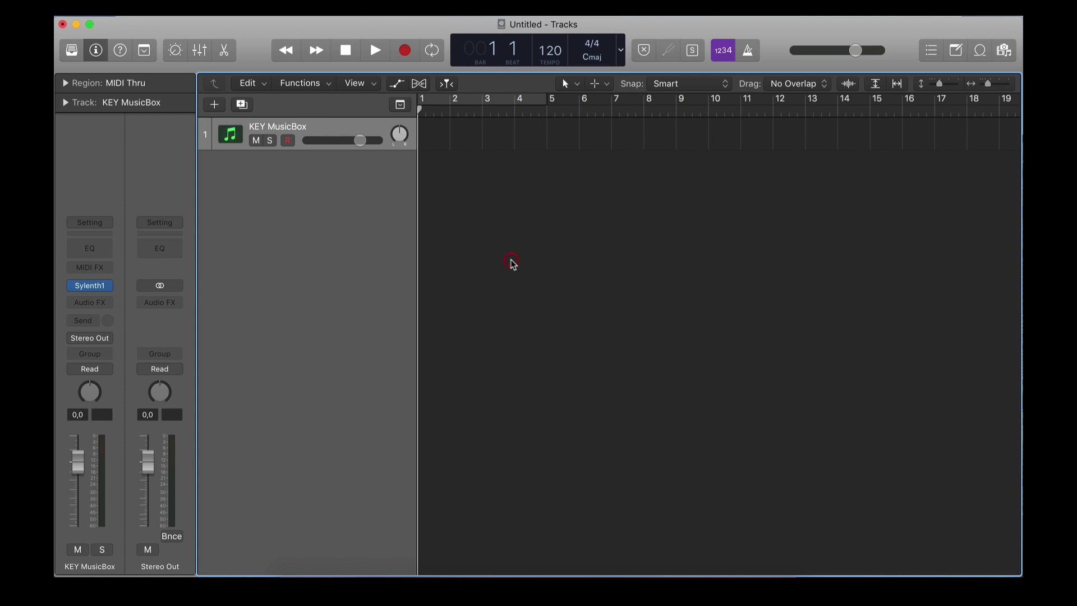
- Reopen the Sound Library Manager to confirm every package shows Installed, then bring Safari forward
left_click(115, 8)
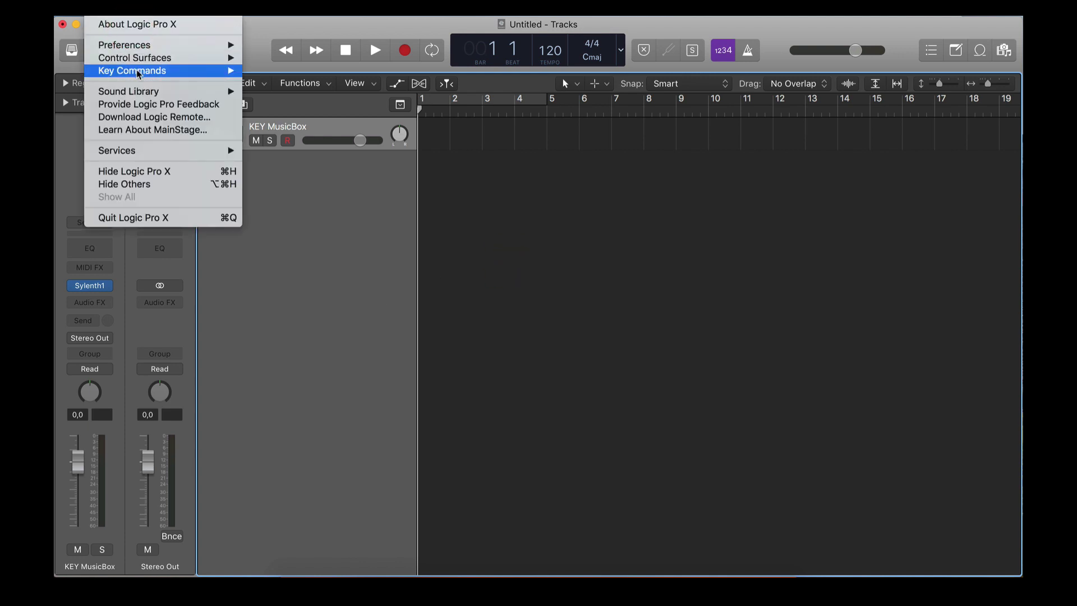
mouse_move(152, 93)
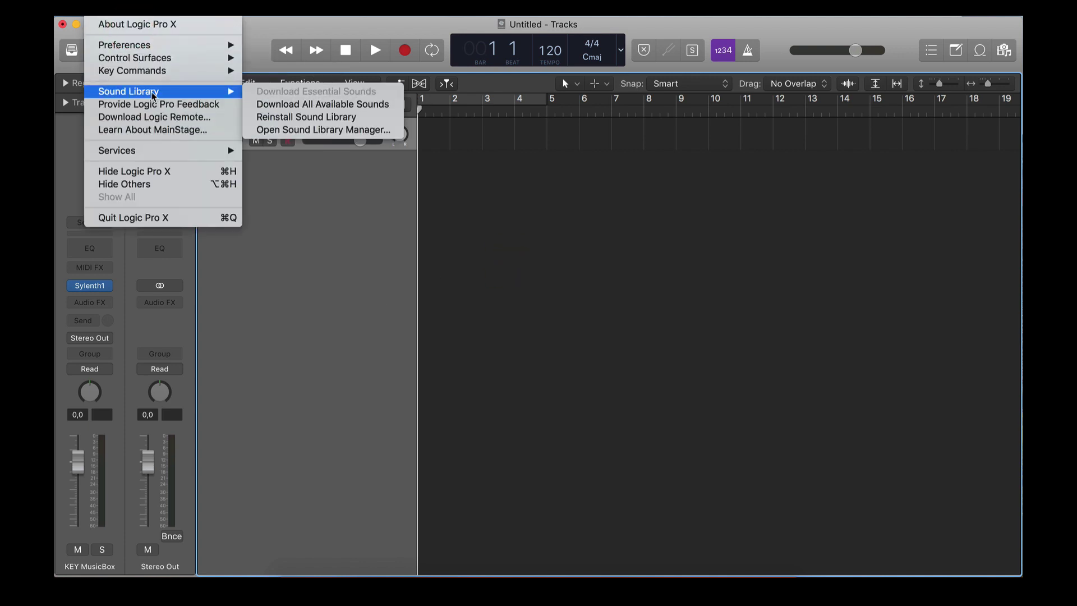
left_click(282, 132)
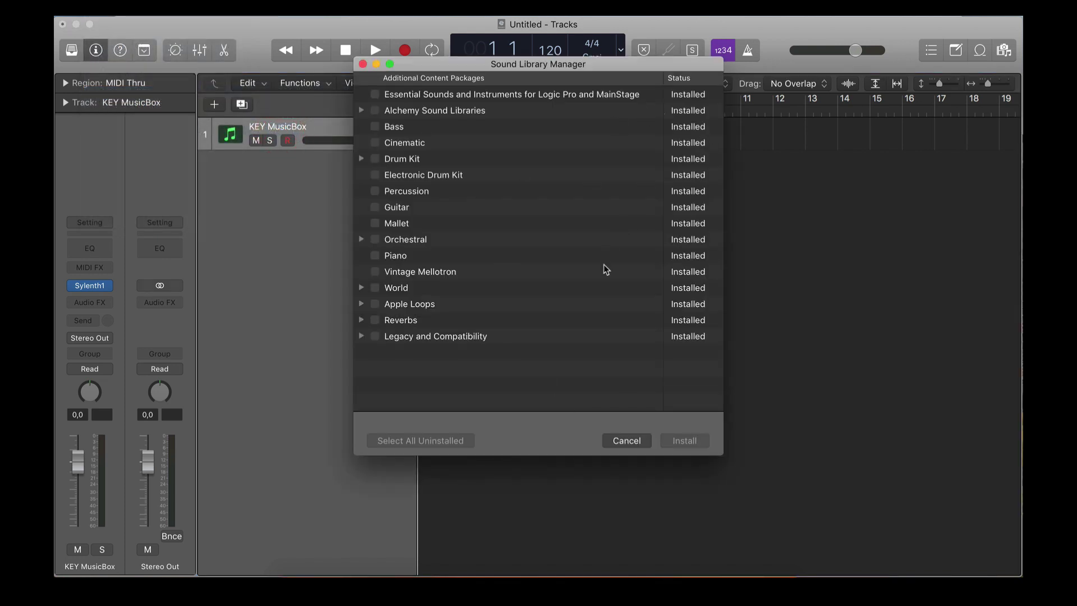
left_click(611, 441)
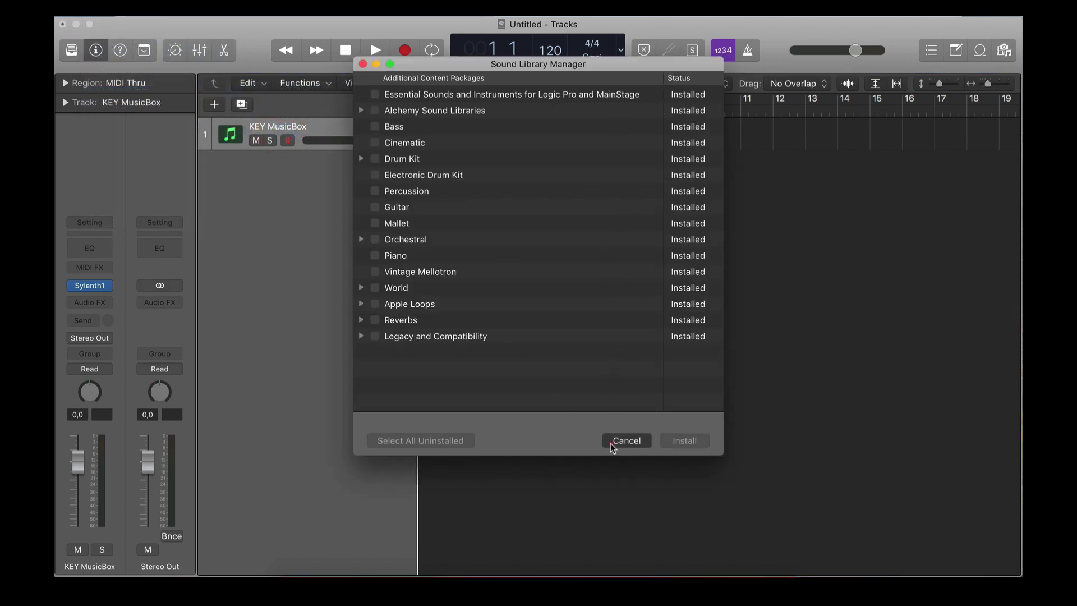
left_click(361, 571)
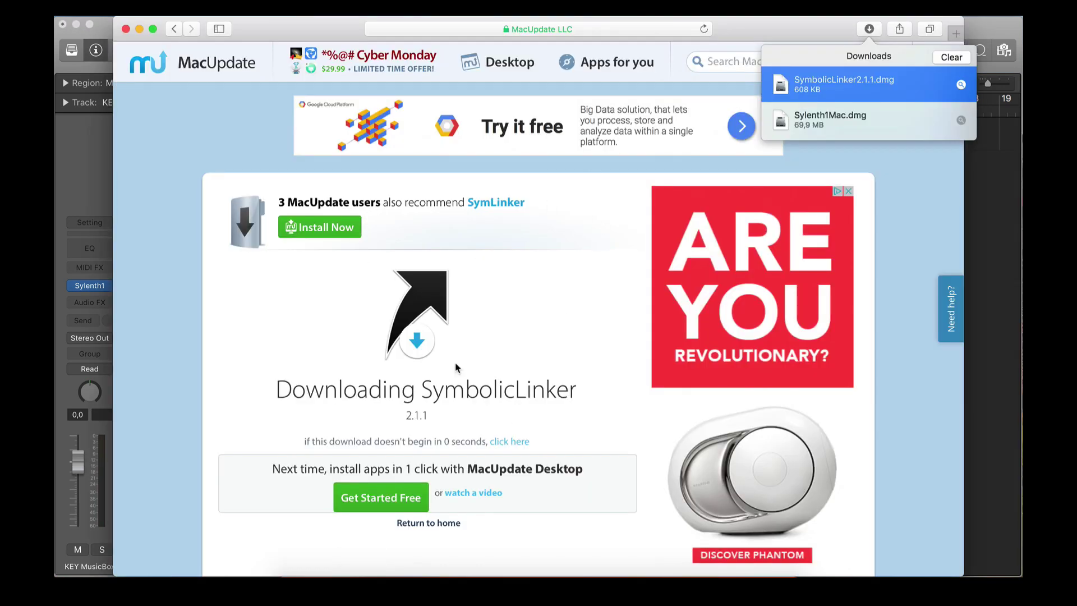
- Review the SymbolicLinker 2.1.1 download page, then hide Safari to return to Logic
mouse_move(434, 387)
left_mouse_down()
mouse_move(422, 388)
mouse_move(577, 389)
mouse_move(432, 387)
left_mouse_up()
left_click(577, 387)
left_click(430, 387)
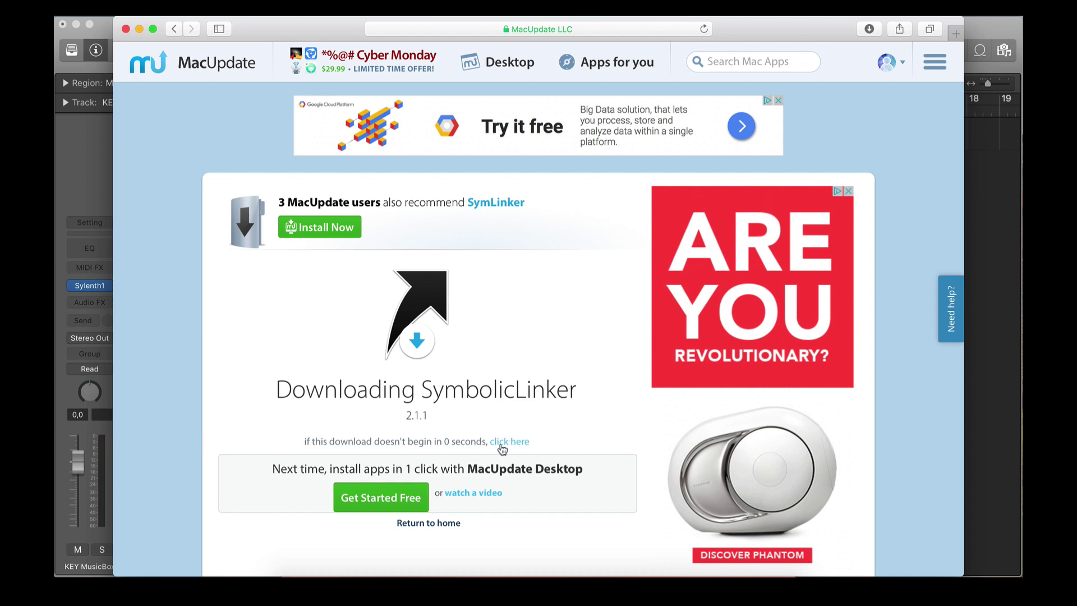
key("super+h")
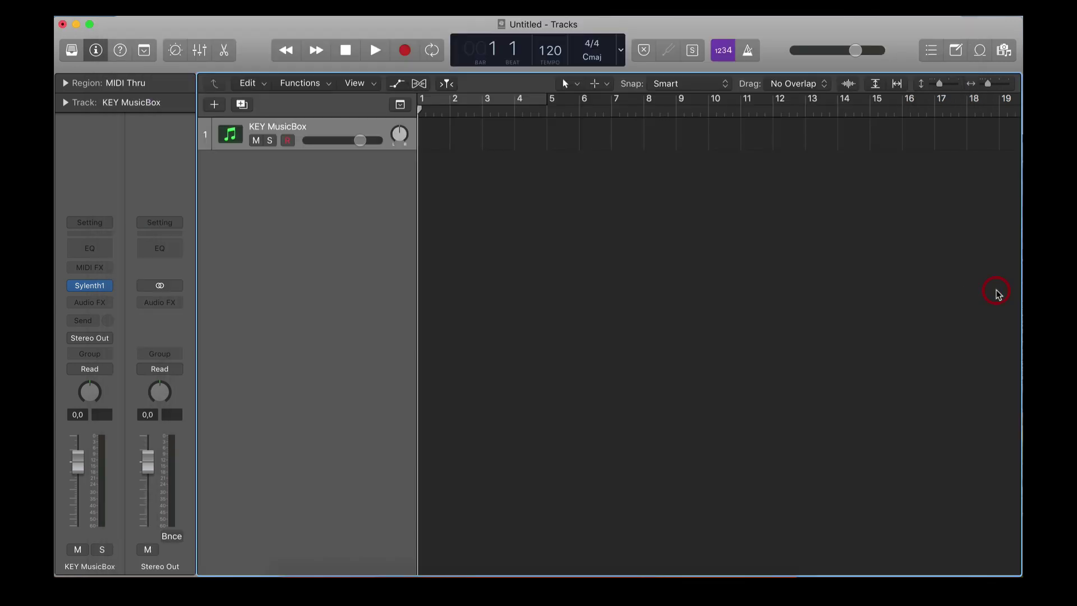
- In Finder, open SymbolicLinker's Installation Instructions.rtfd document
left_click(289, 573)
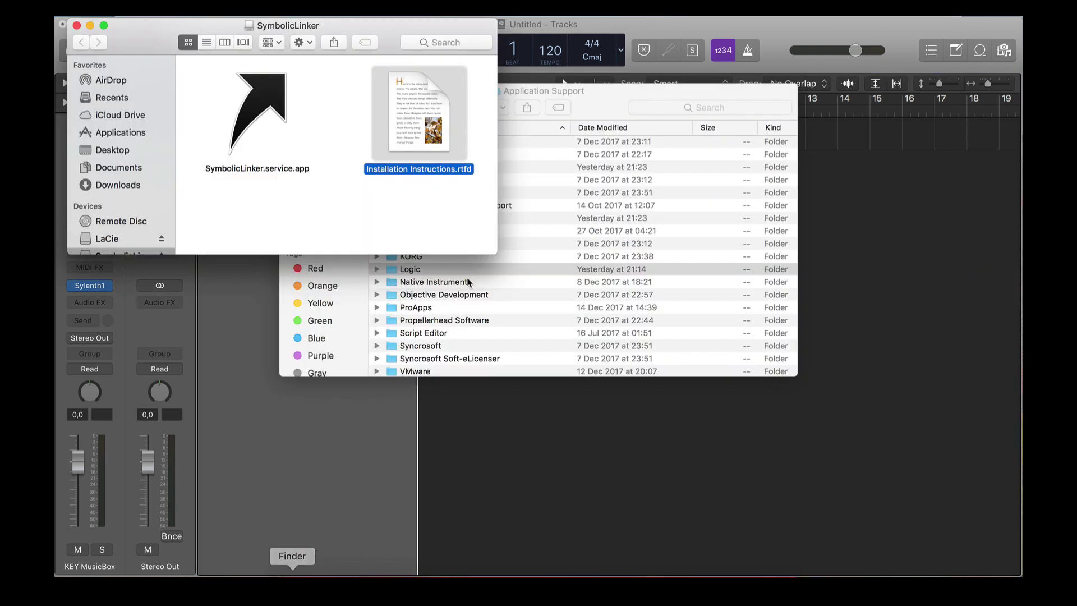
left_click(304, 211)
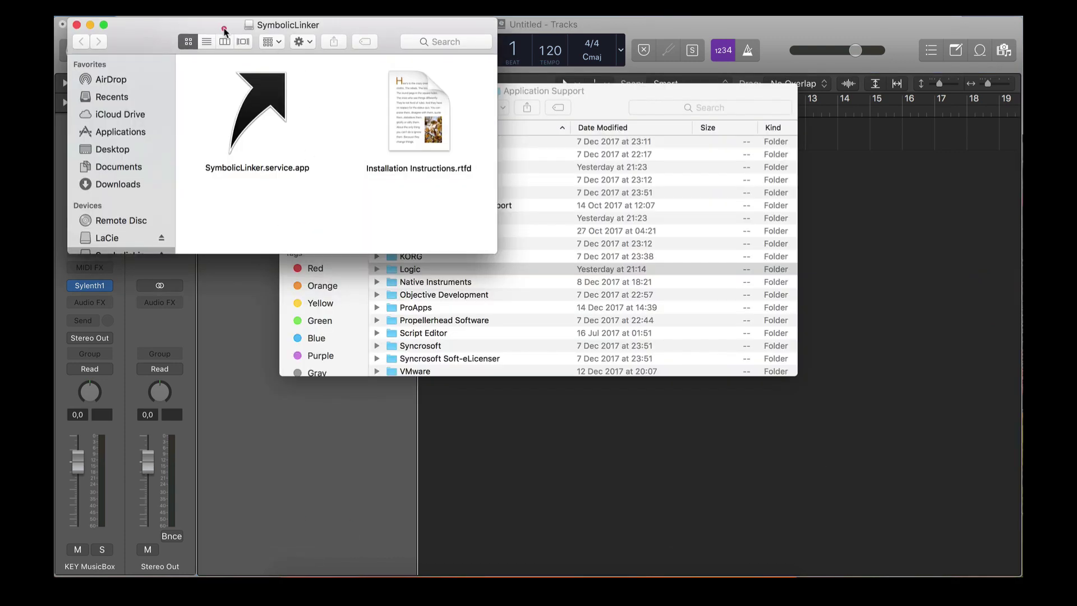
left_click_drag(227, 31, 426, 115)
double_click(624, 191)
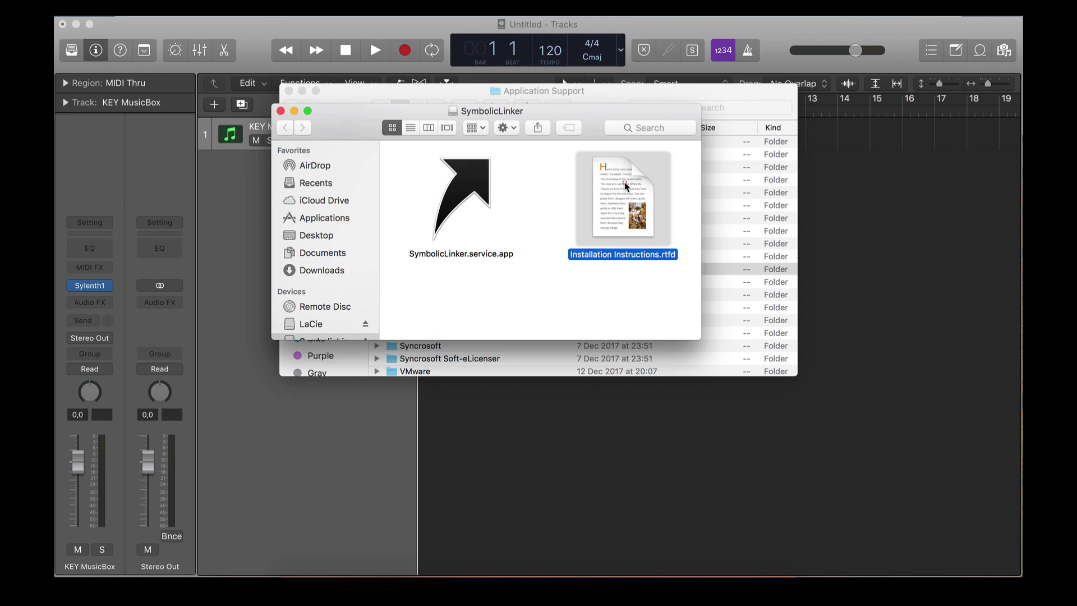
left_click_drag(211, 157, 627, 130)
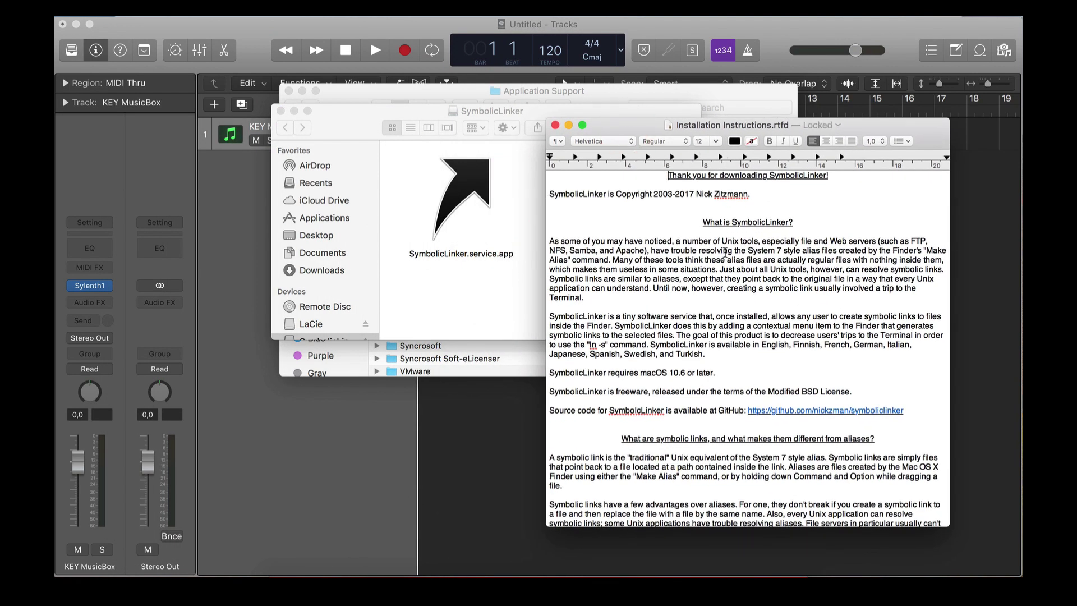
- Read the How to Install steps, then bring the Application Support window to the front
scroll(683, 358, "down", 15)
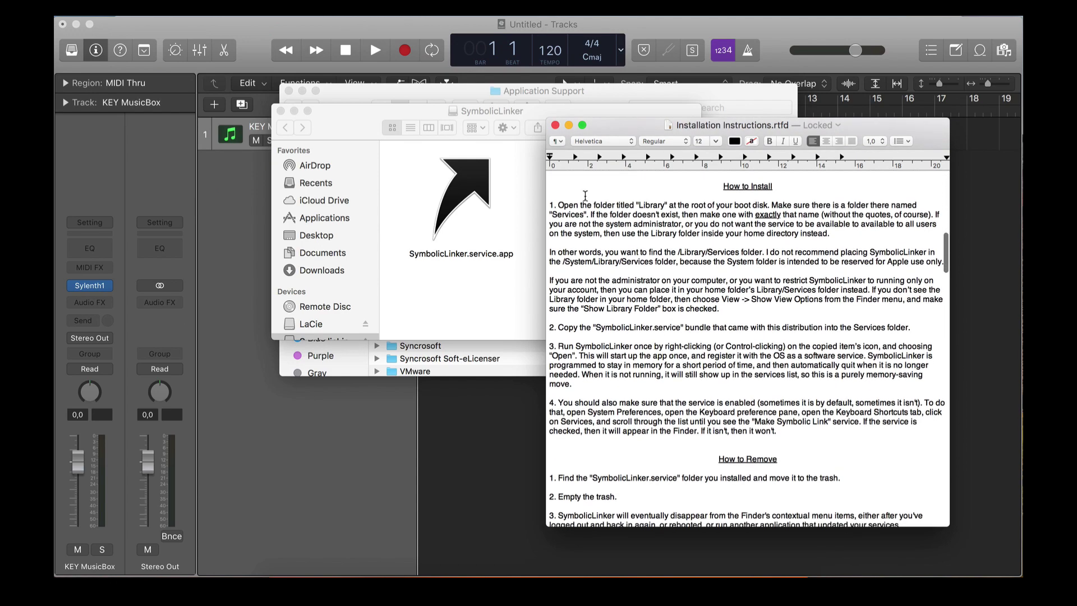
left_click_drag(562, 205, 673, 203)
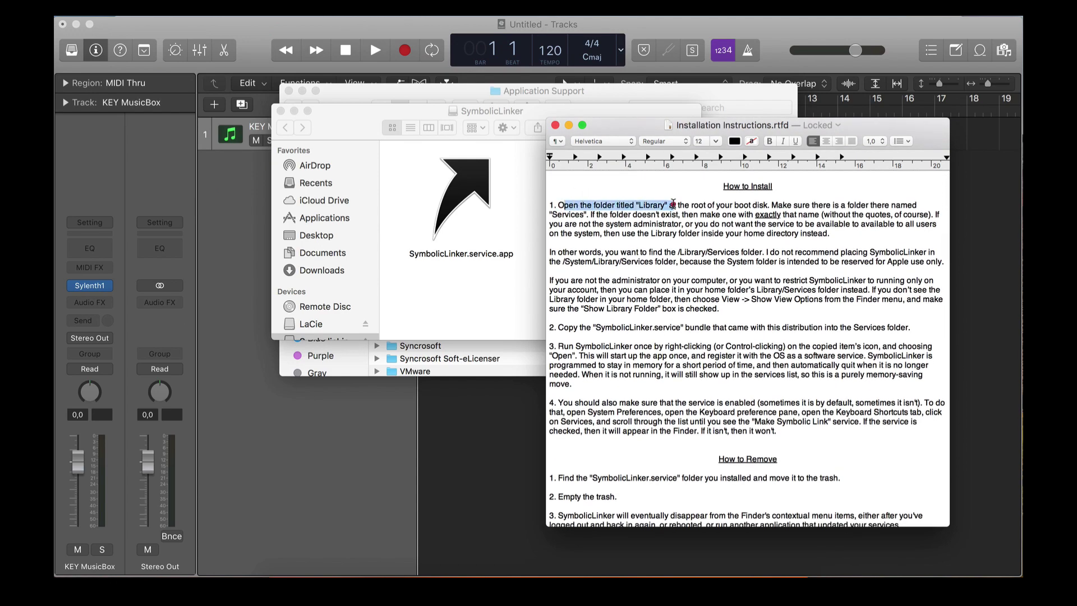
left_click_drag(679, 205, 779, 203)
left_click(777, 202)
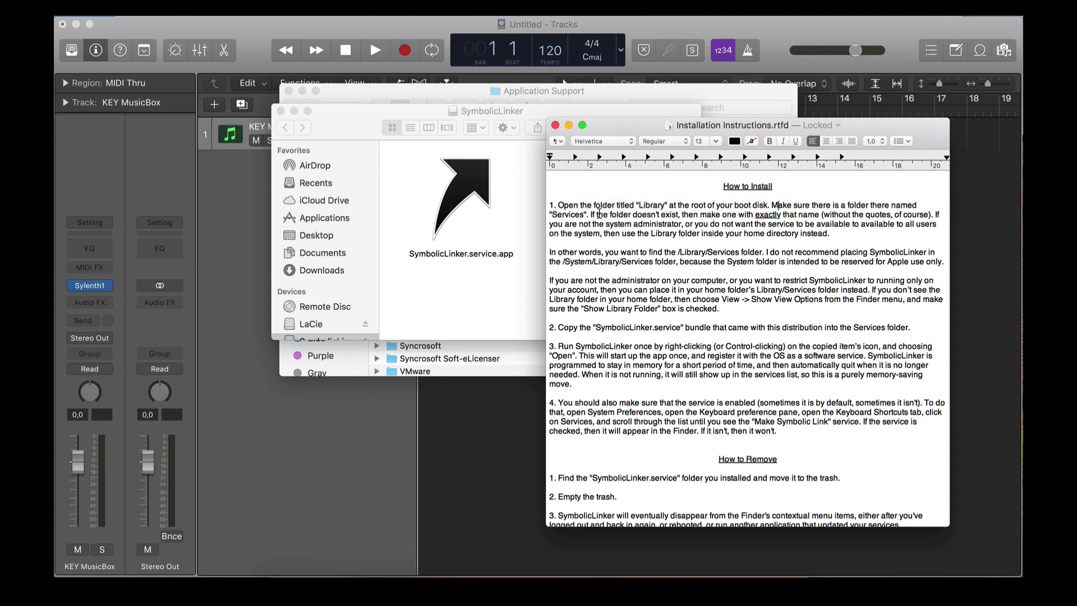
left_click_drag(617, 111, 458, 107)
left_click(581, 97)
left_click(230, 8)
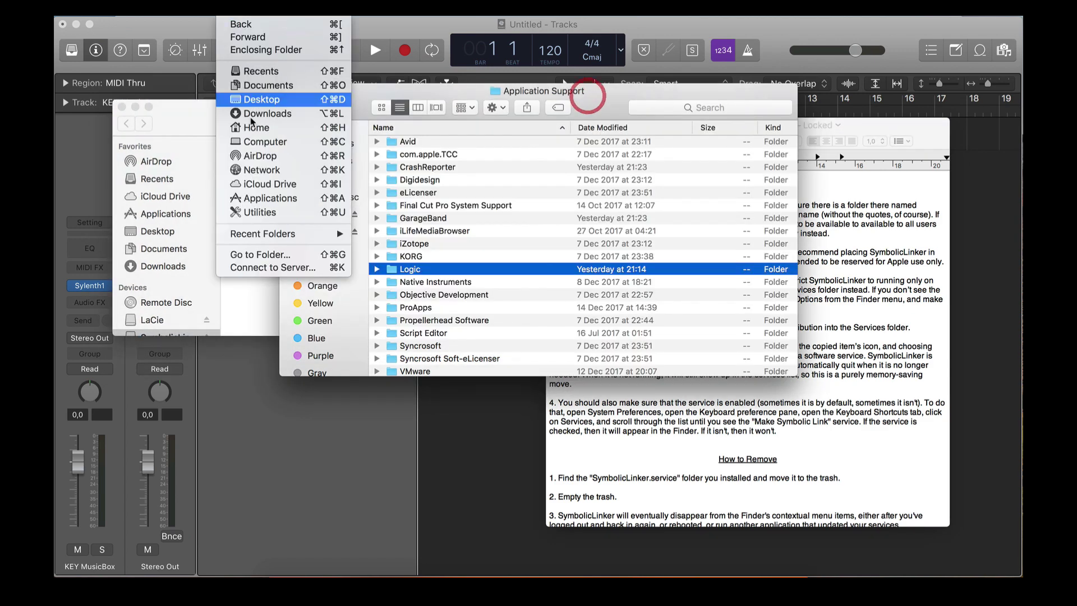
left_click(257, 142)
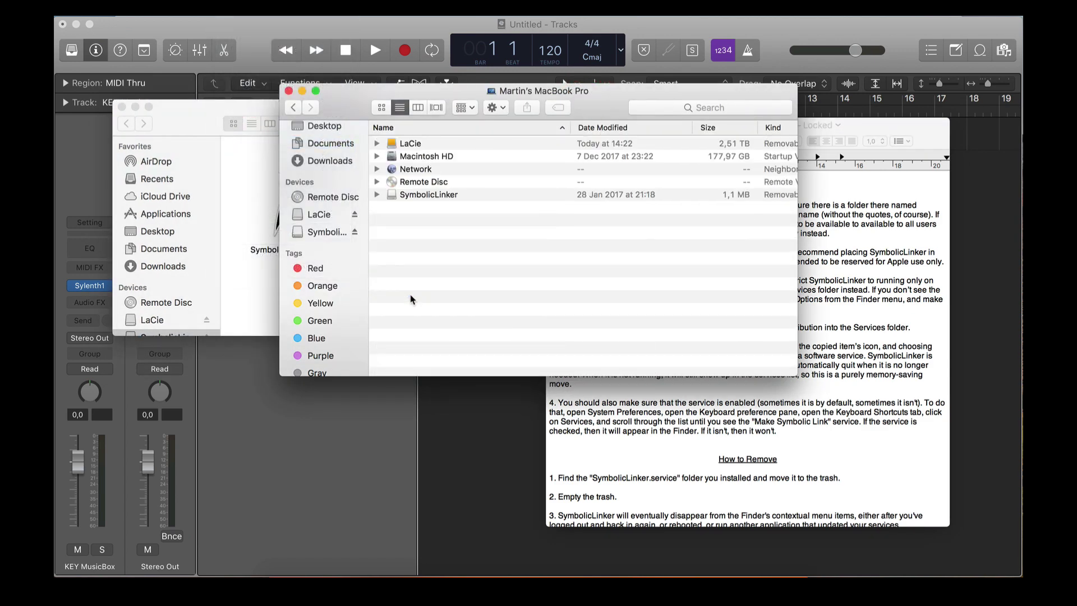
left_click(420, 157)
double_click(419, 157)
double_click(427, 156)
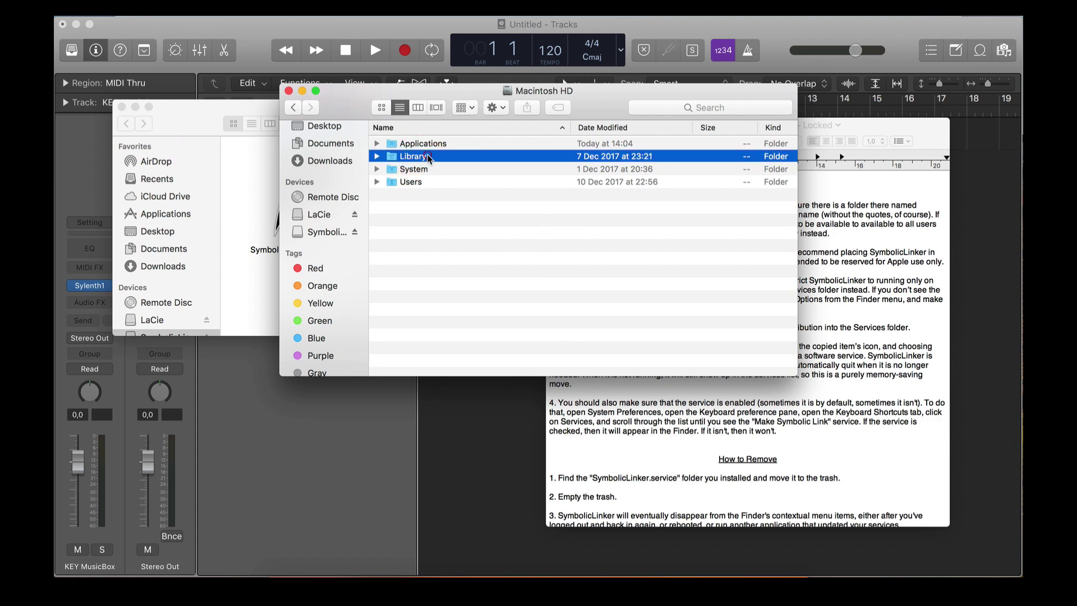
left_click(893, 227)
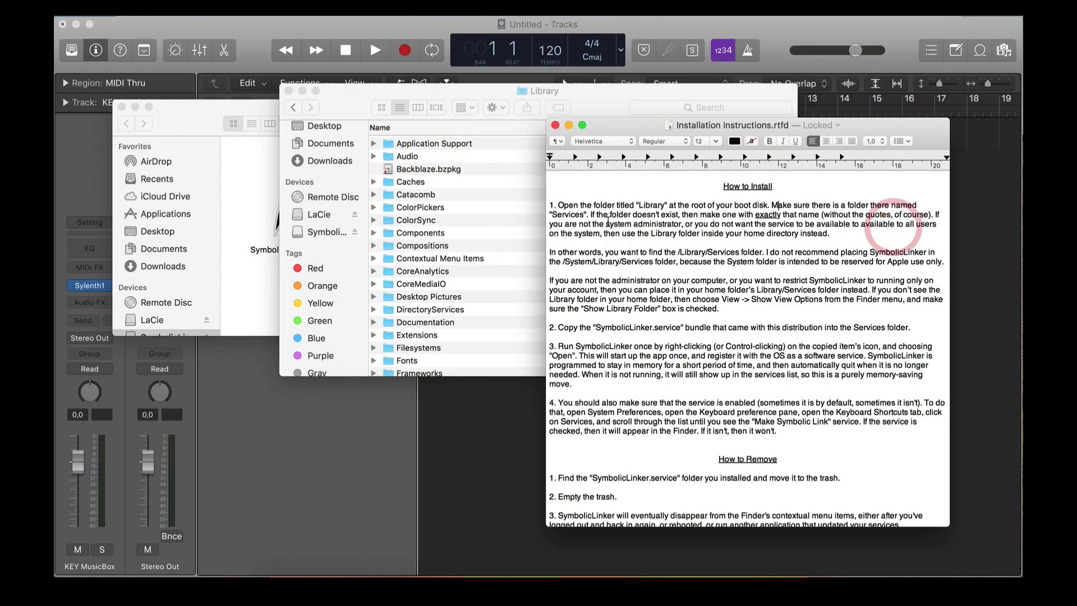
left_click(526, 219)
scroll(449, 216, "down", 15)
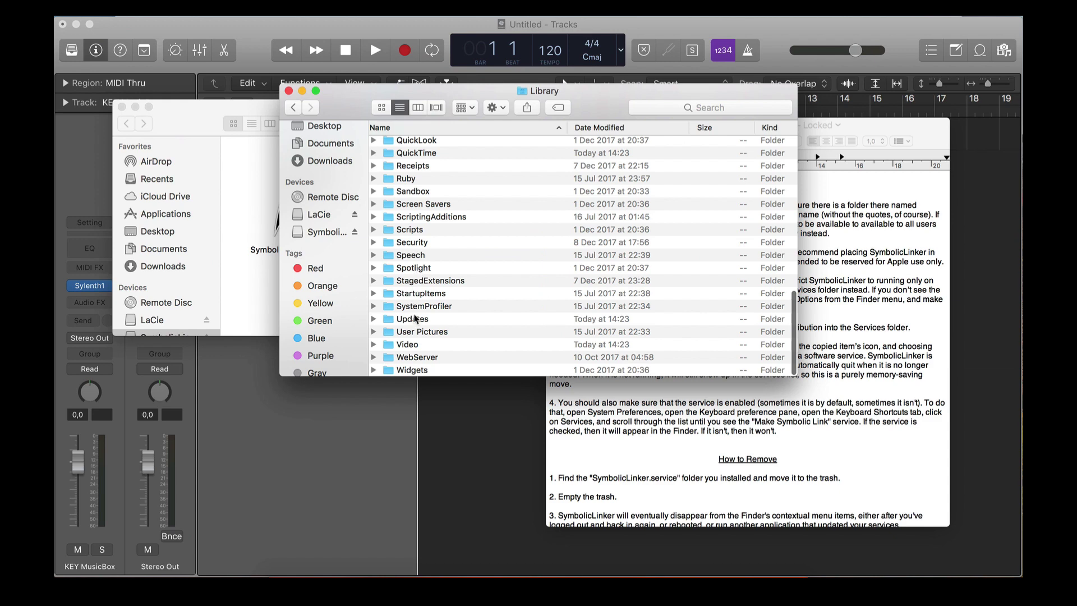
left_click(528, 242)
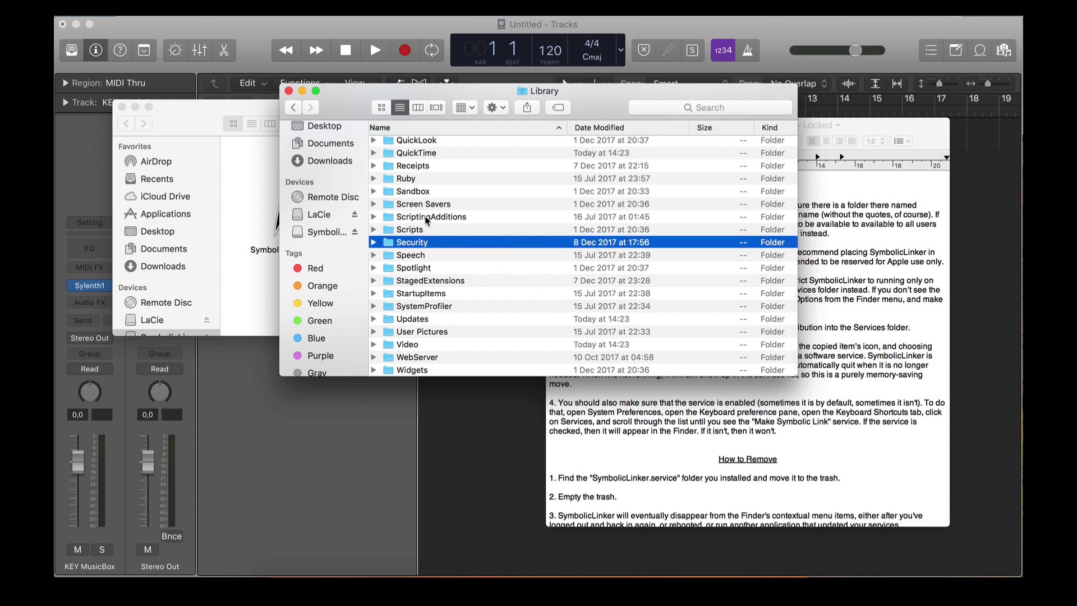
left_click(820, 298)
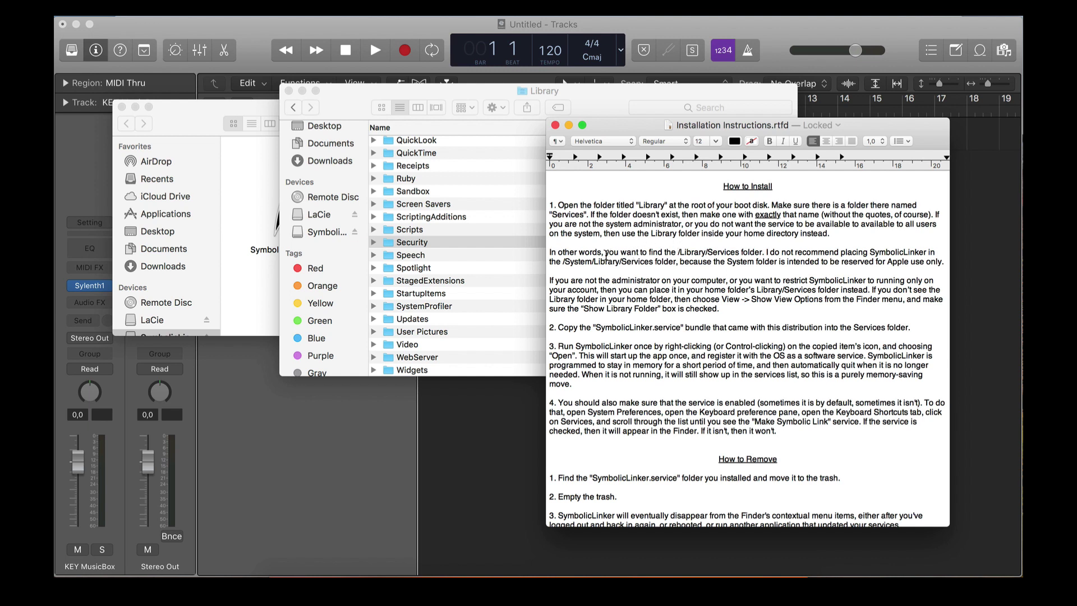
left_click_drag(566, 253, 730, 252)
left_click_drag(549, 214, 830, 222)
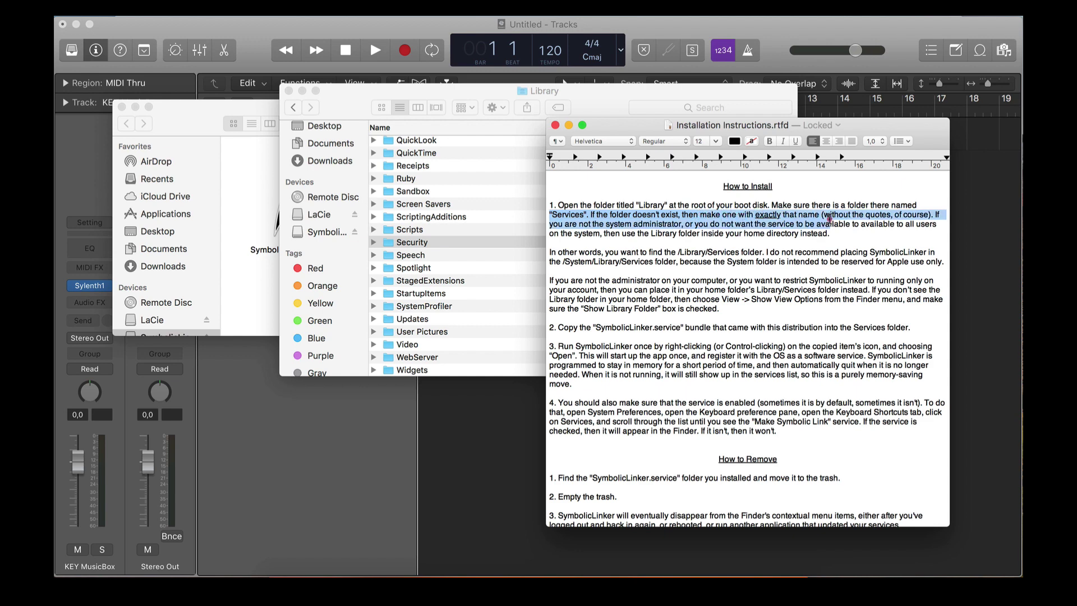
left_click(830, 220)
left_click(468, 268)
left_click(450, 204)
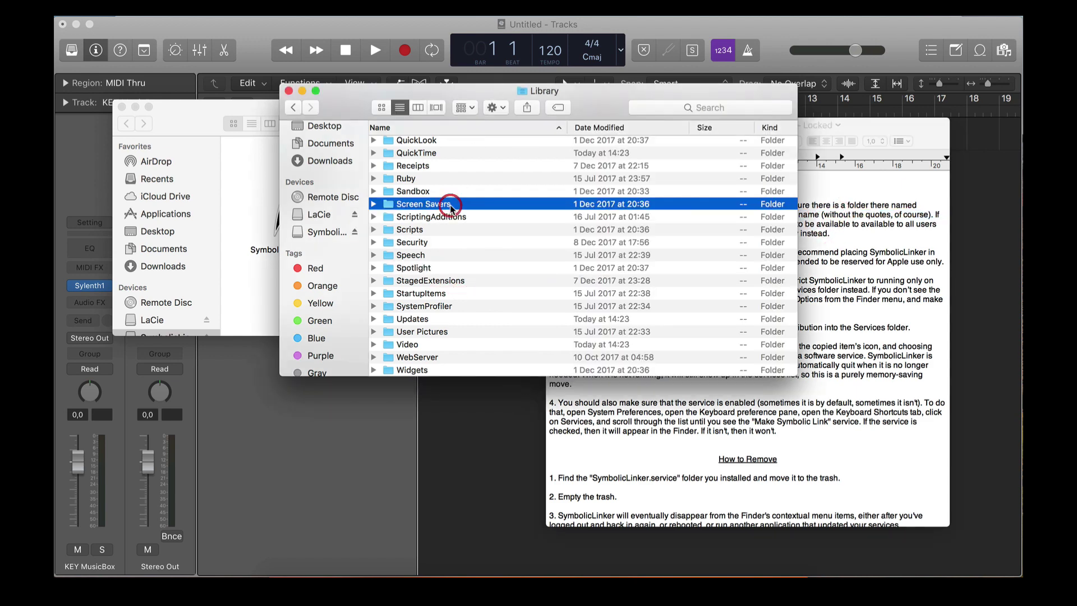
left_click(292, 107)
left_click(310, 107)
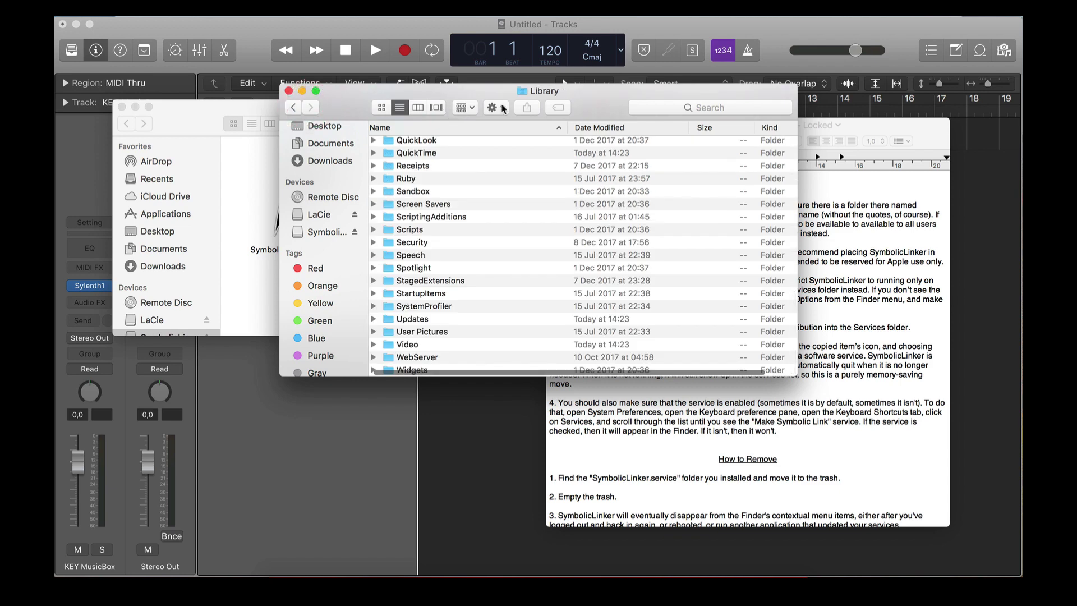
left_click(496, 107)
- Create and open a new Services folder inside Library, then bring the SymbolicLinker download folder forward
left_click(497, 131)
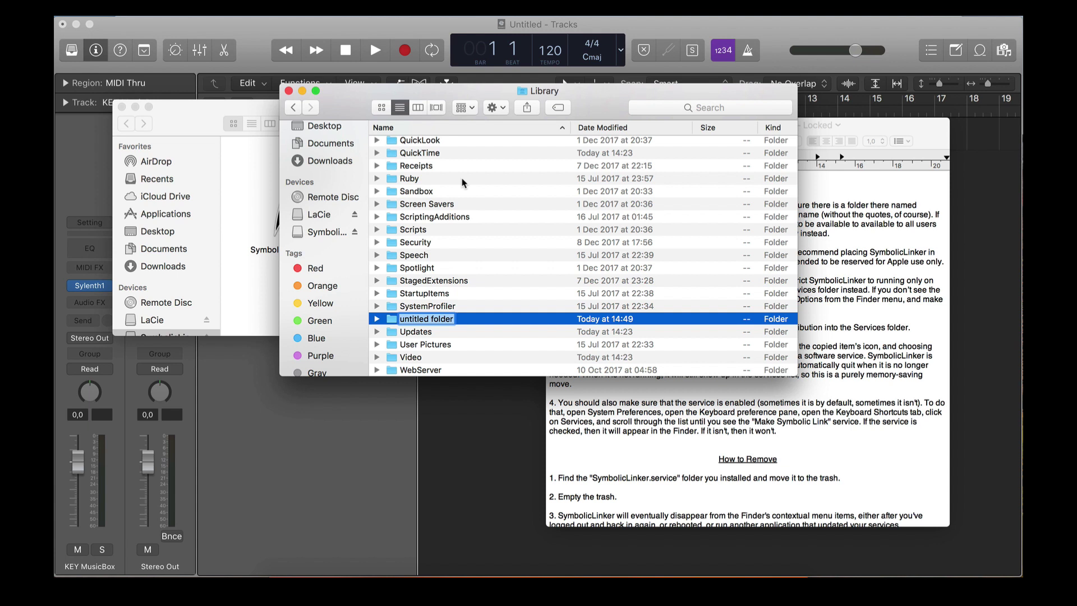
type("Services")
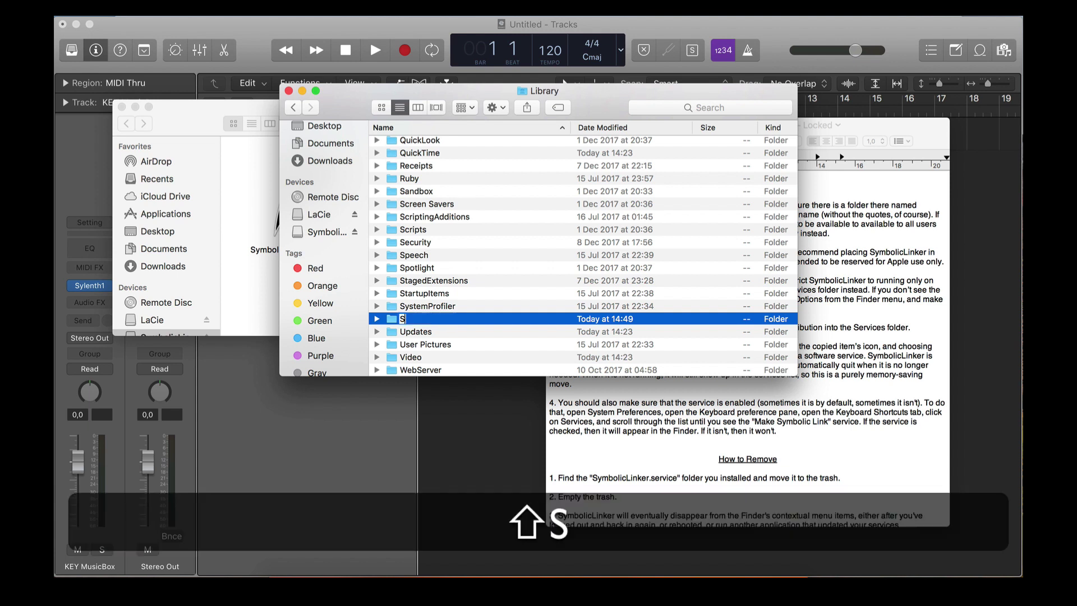
key("Return")
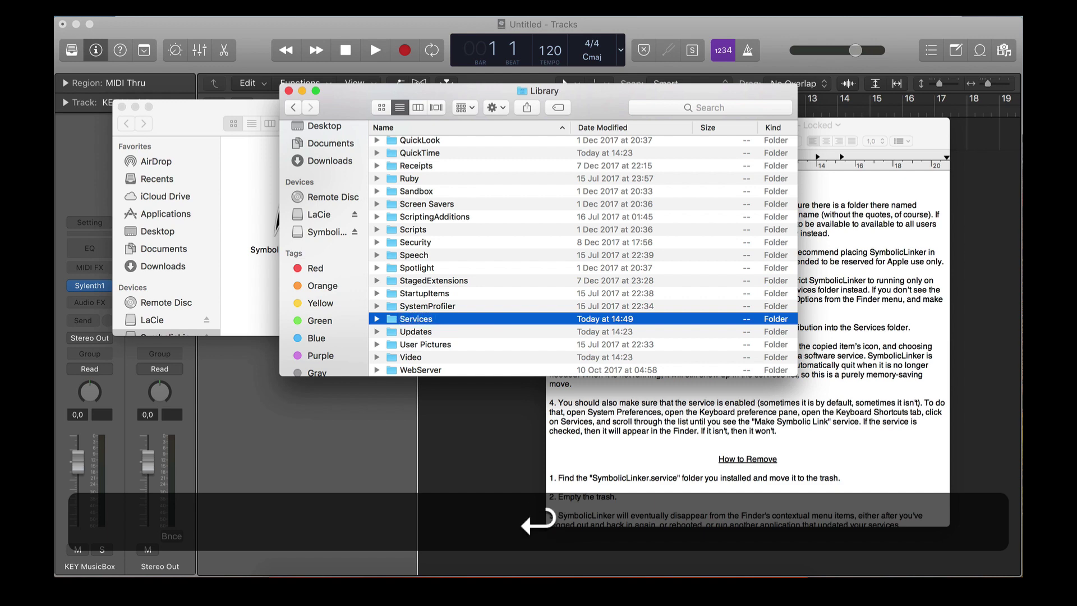
double_click(446, 254)
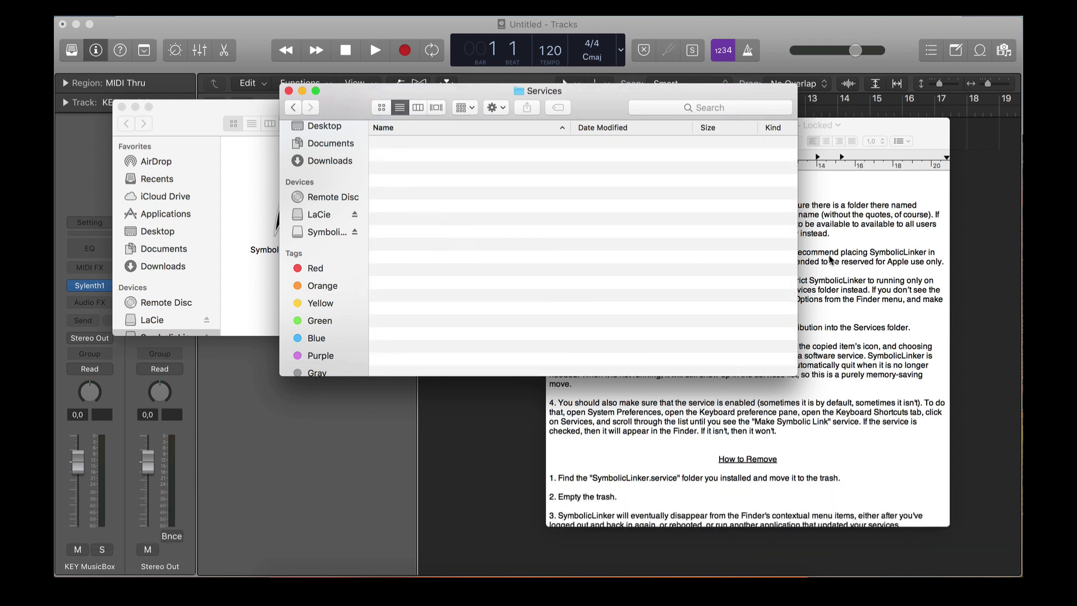
left_click(832, 253)
left_click(266, 258)
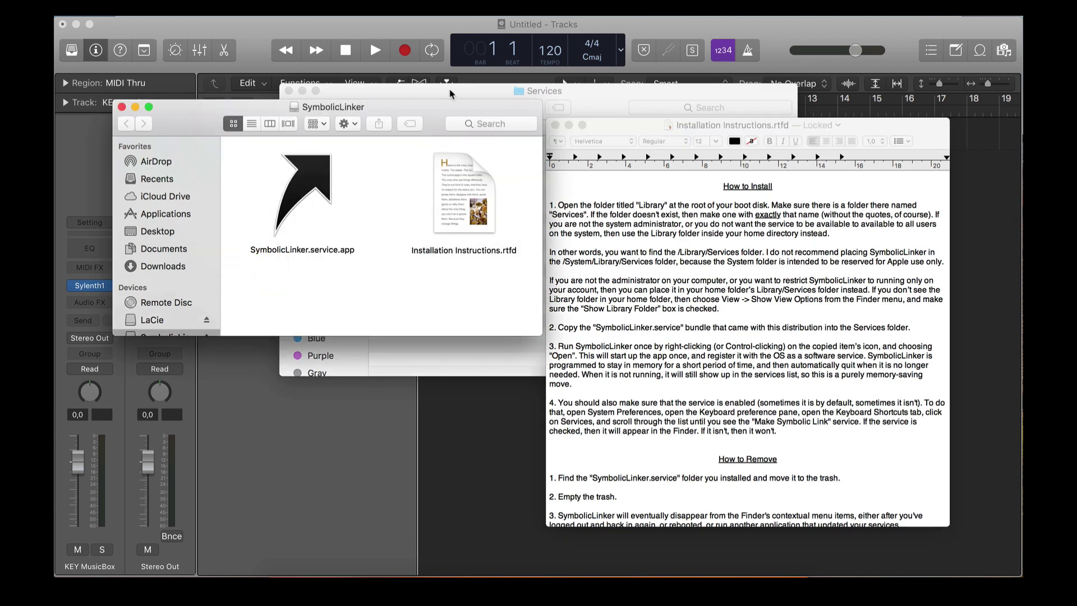
- Copy SymbolicLinker.service.app into the Services folder and review step 3 of the instructions
left_click_drag(453, 93, 620, 97)
left_click_drag(334, 155, 628, 188)
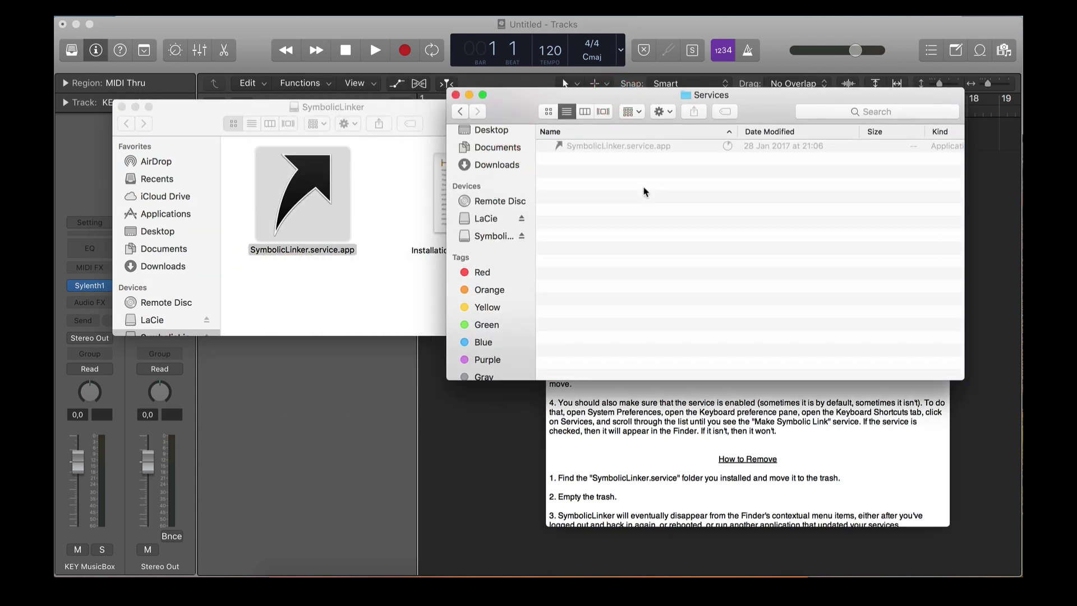
left_click(676, 433)
left_click(766, 332)
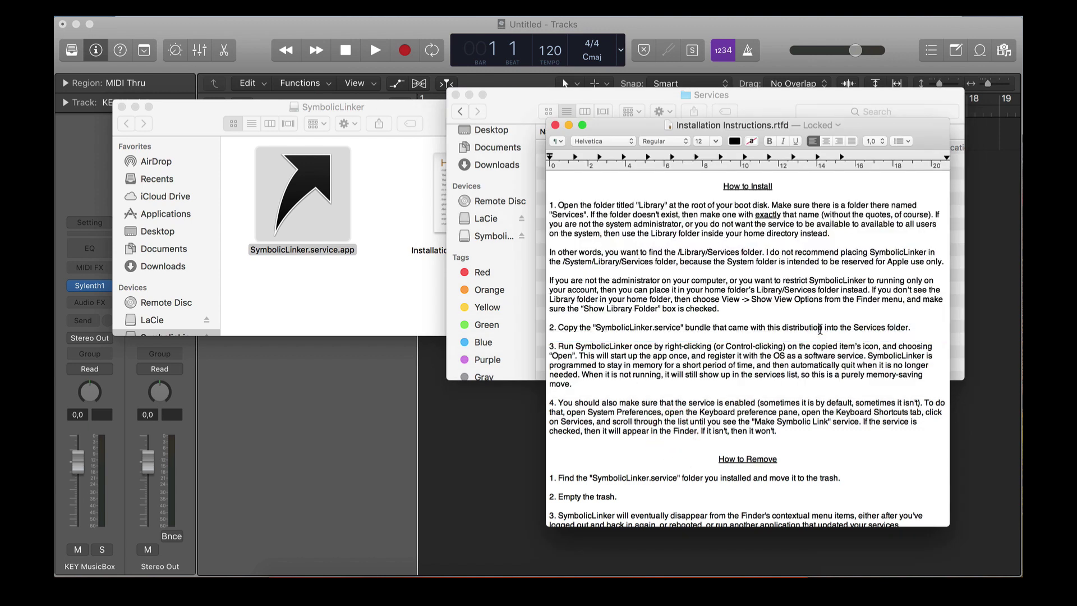
left_click_drag(548, 346, 639, 348)
left_click(639, 348)
- Launch SymbolicLinker.service.app once, confirming Open at the downloaded-app warning
left_click(540, 119)
left_click(587, 152)
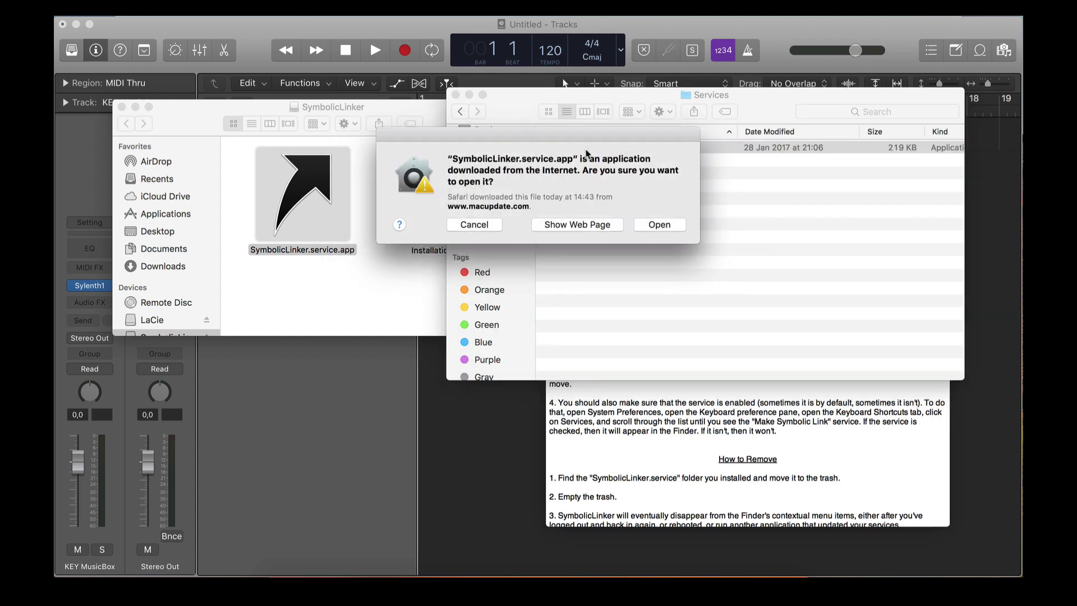
left_click(645, 223)
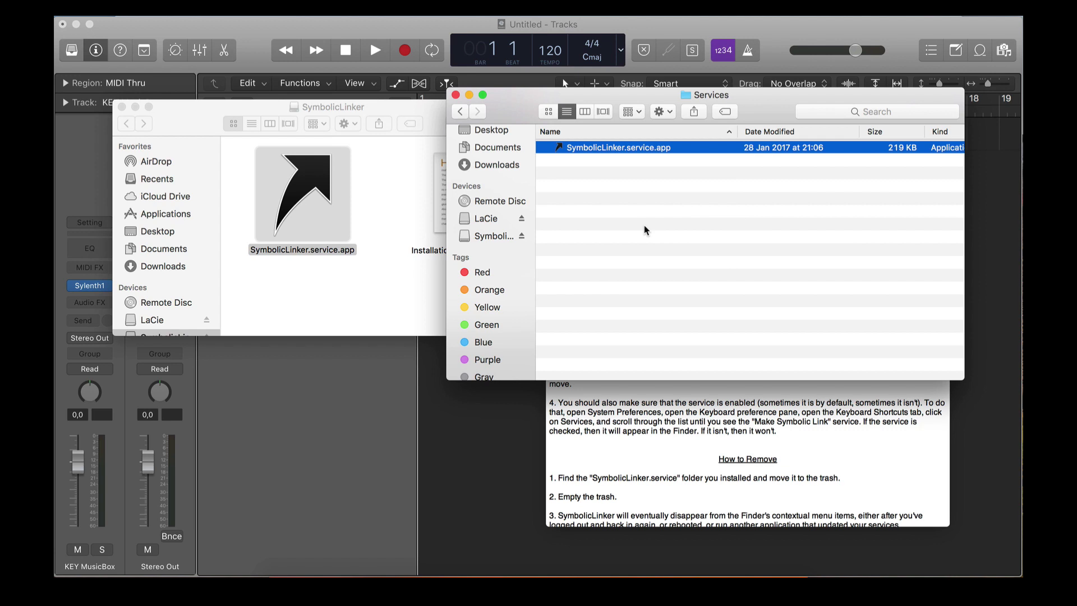
- Confirm Make Symbolic Link appears in SymbolicLinker.service.app's context menu and run it
right_click(617, 148)
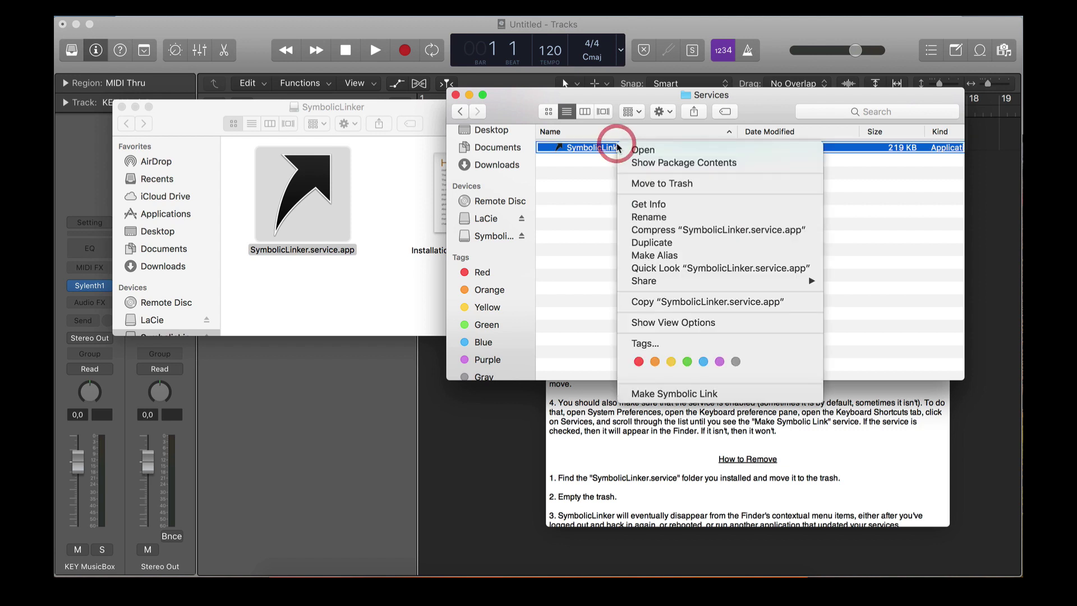
left_click(665, 398)
right_click(608, 151)
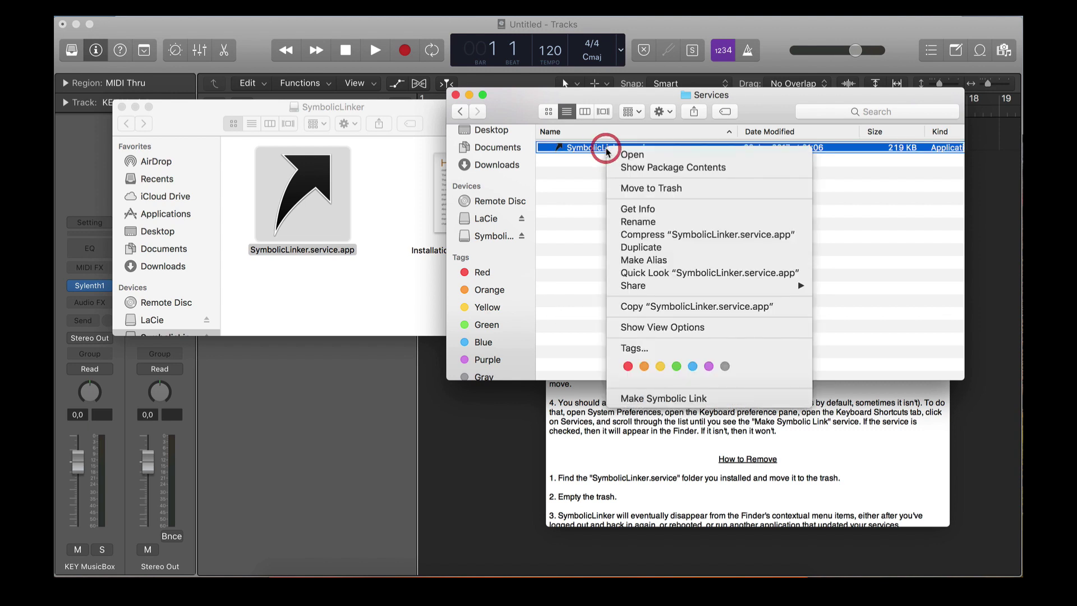
left_click(563, 173)
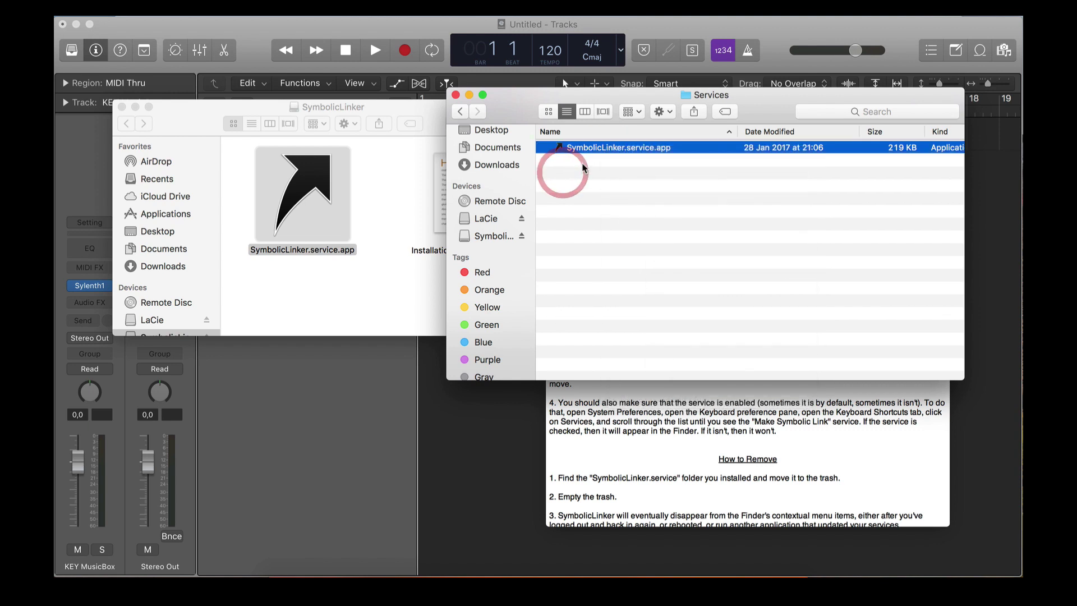
right_click(612, 148)
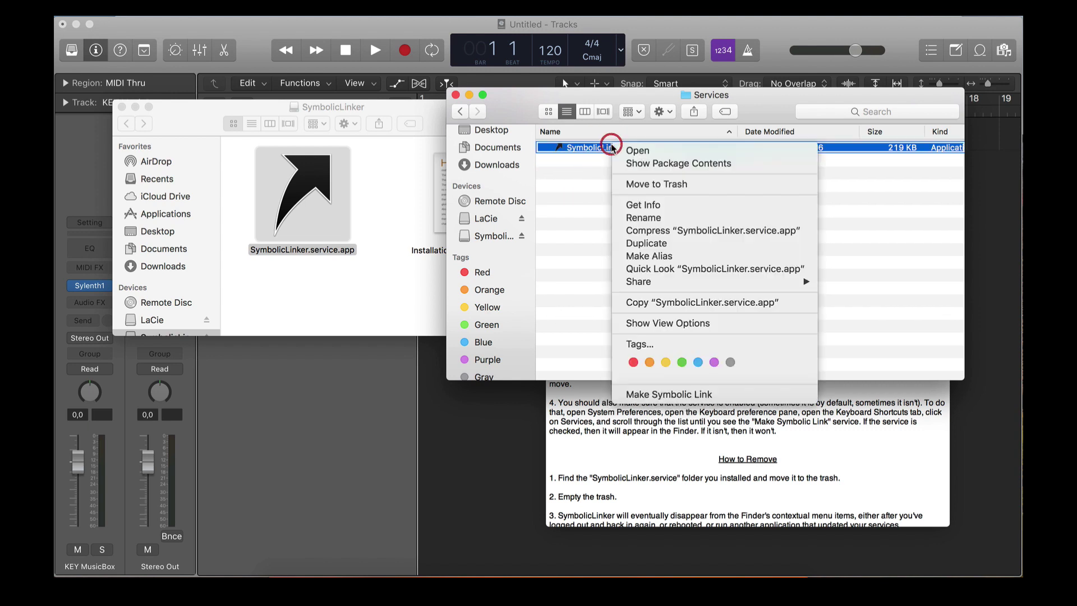
left_click(650, 395)
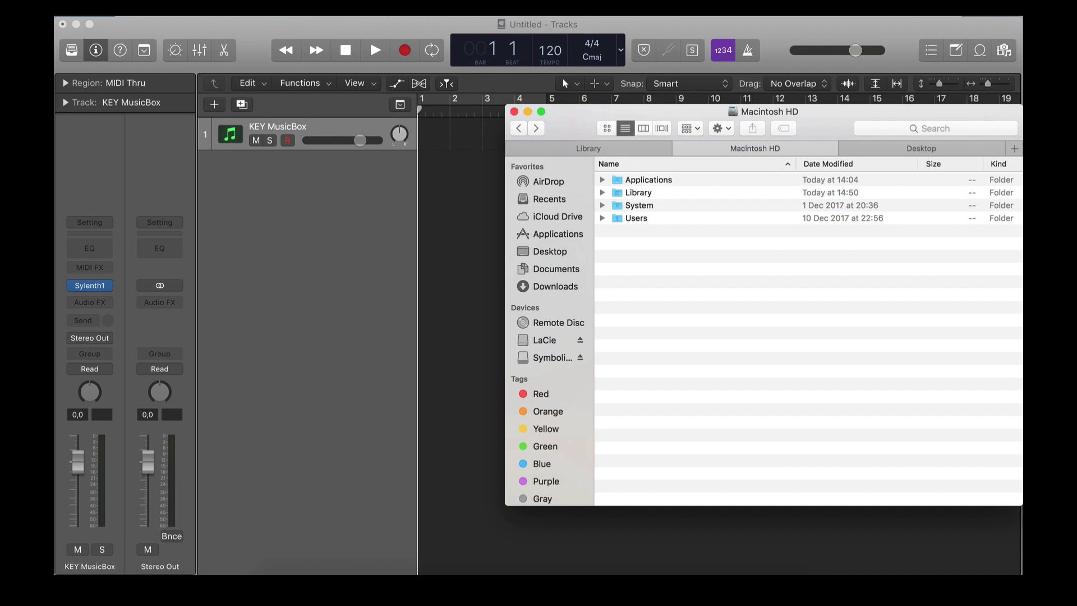
- Navigate to the top-level Library > Application Support folder
left_click(236, 7)
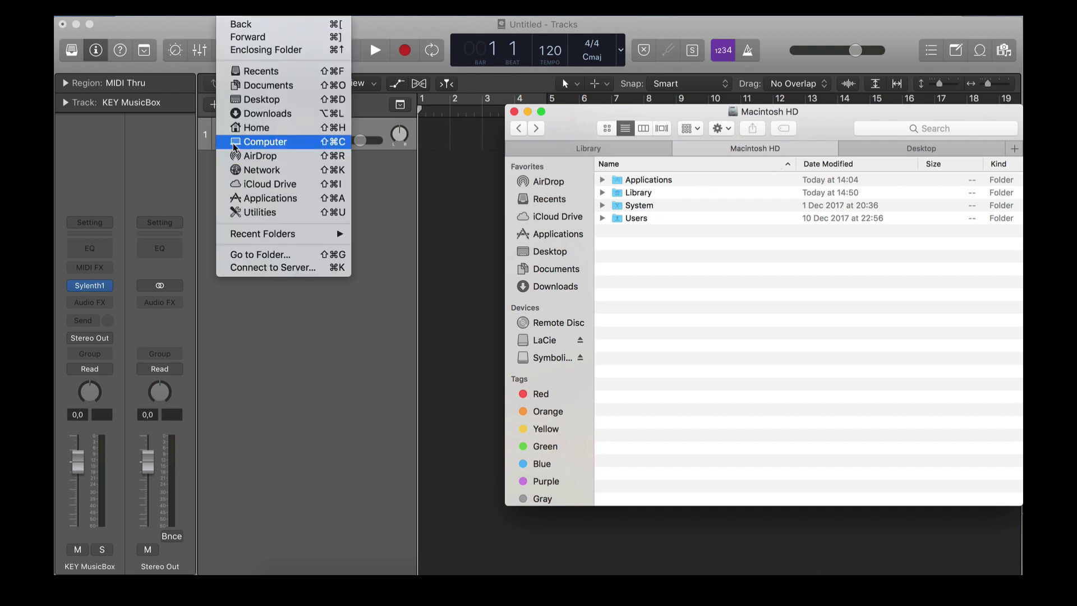
left_click(648, 247)
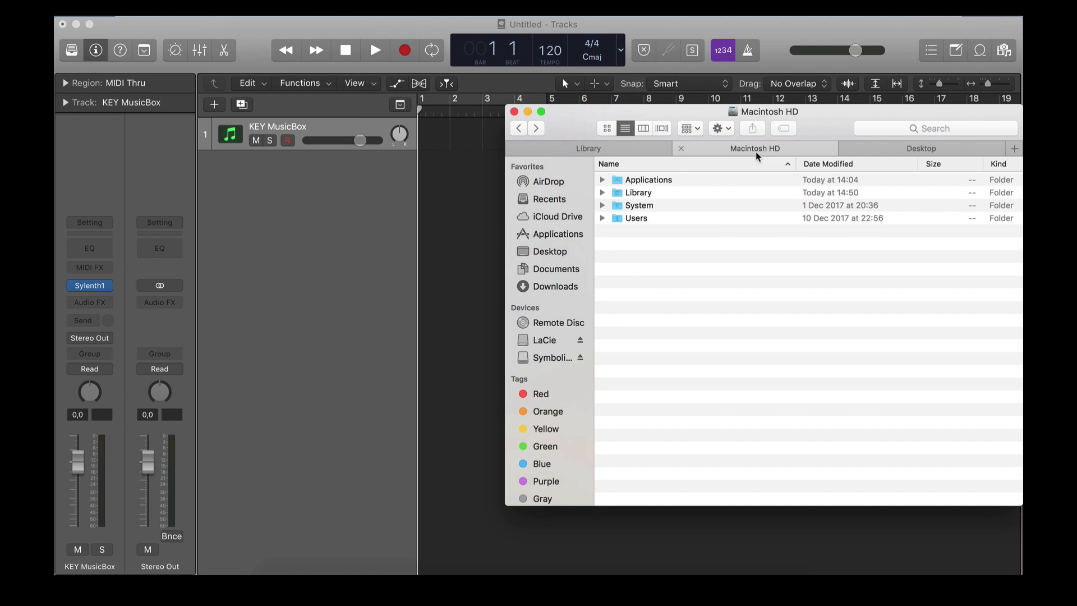
double_click(649, 194)
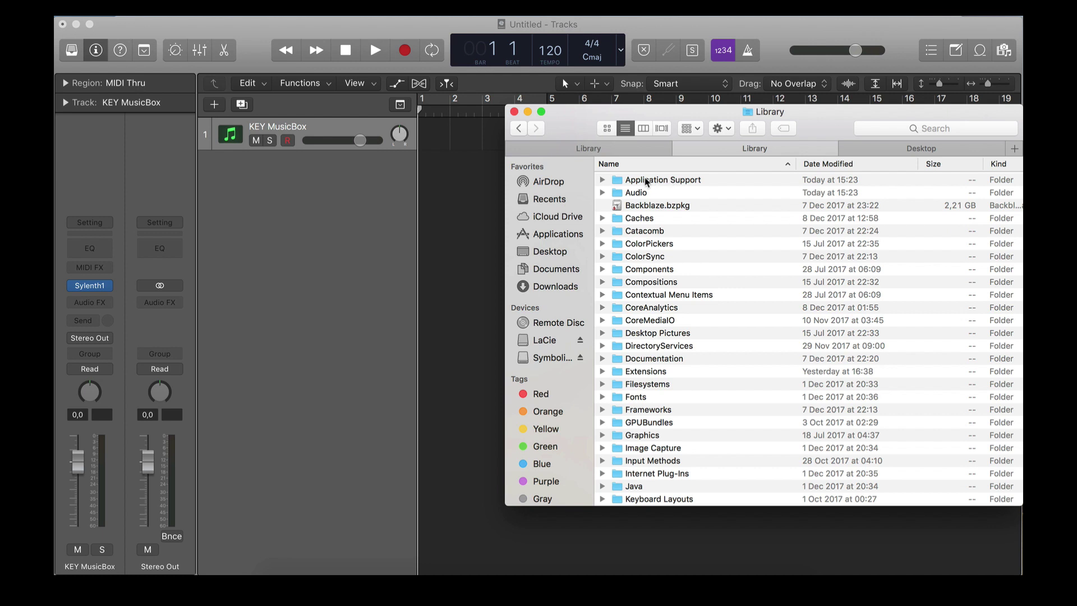
double_click(651, 180)
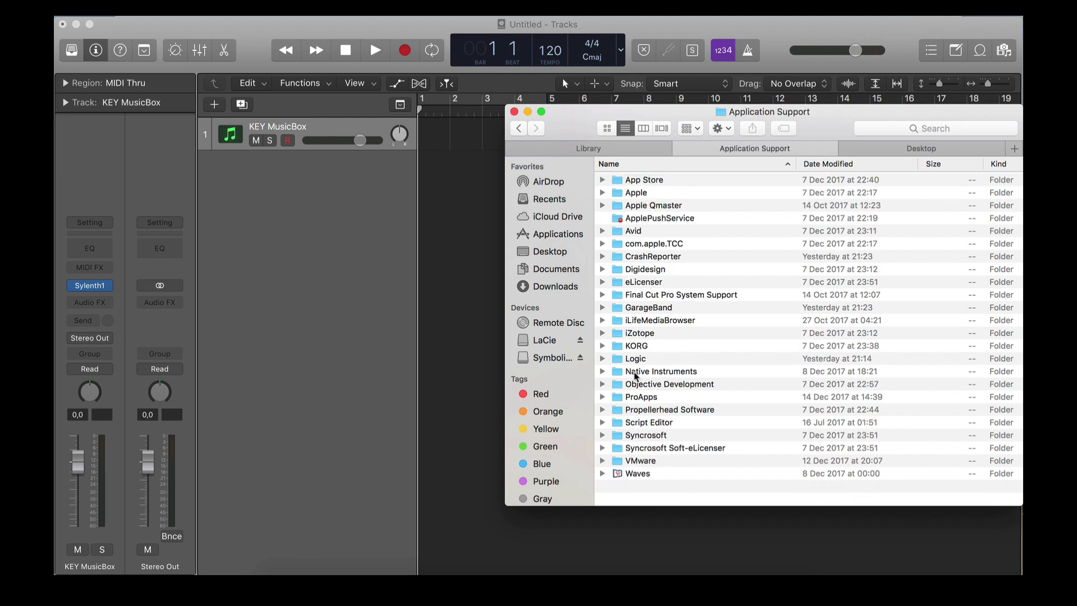
- Check the Logic folder's size with Get Info (about 43,62 GB), then close the Info window
left_click(649, 359)
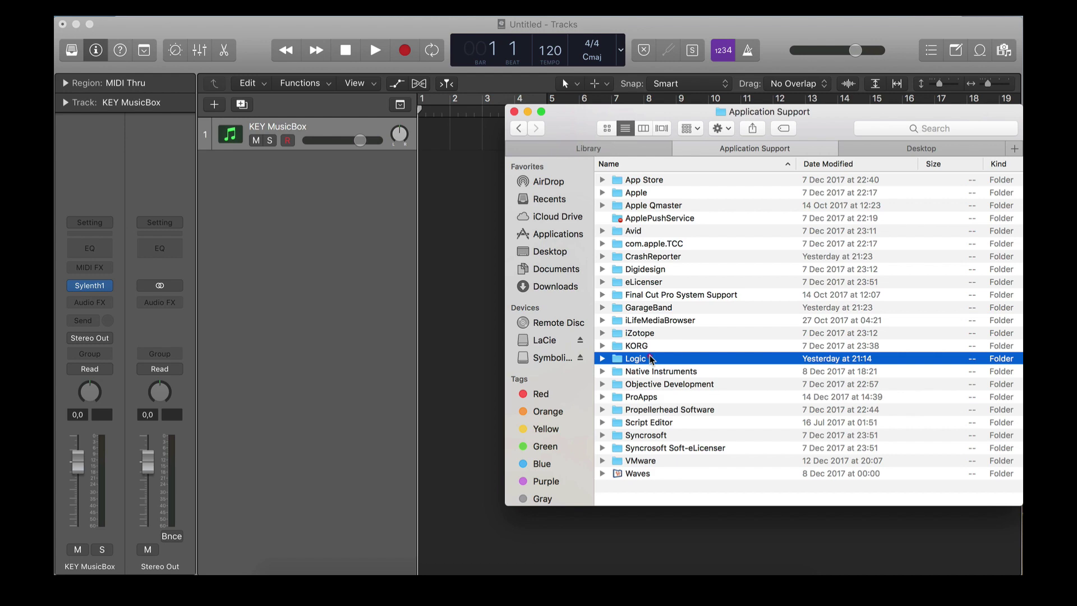
right_click(649, 359)
left_click(652, 344)
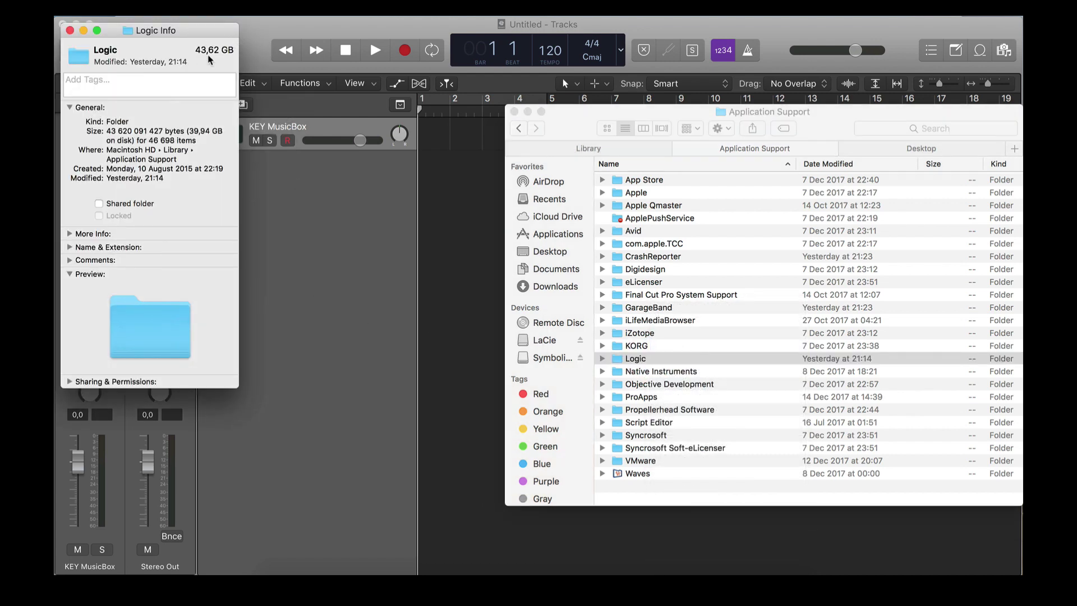
left_click_drag(195, 50, 212, 50)
left_click(214, 50)
left_click(70, 30)
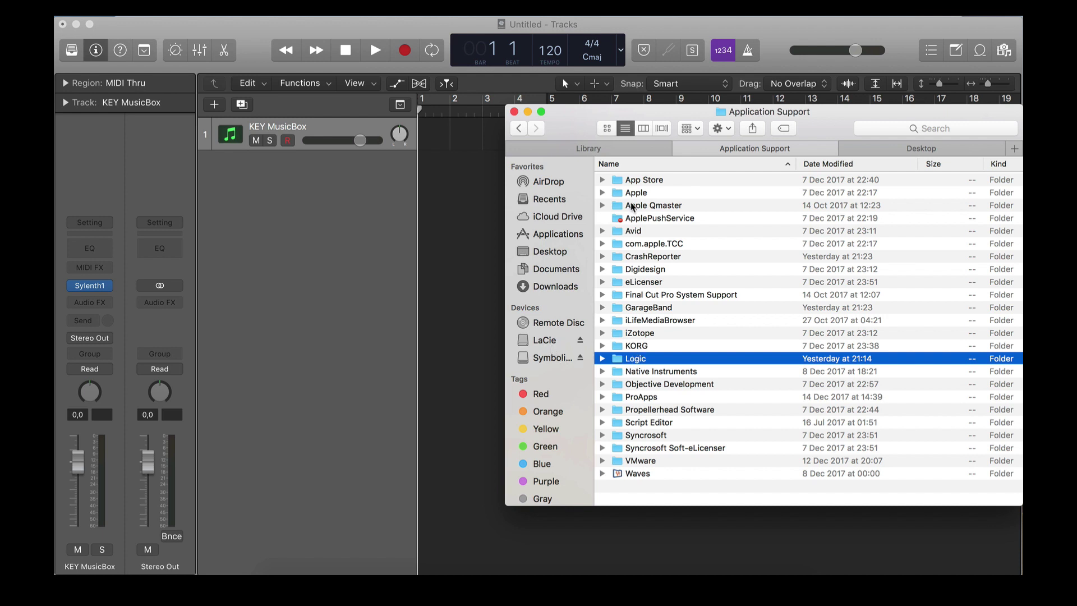
- Copy the Logic folder from the Application Support tab
left_click(621, 147)
left_click(656, 271)
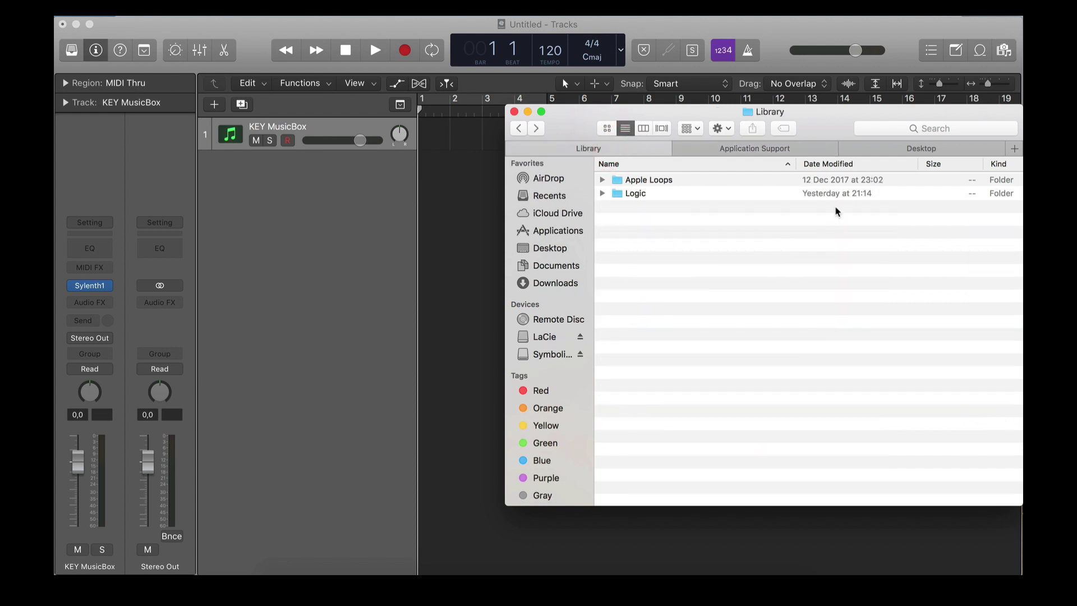
left_click(640, 195)
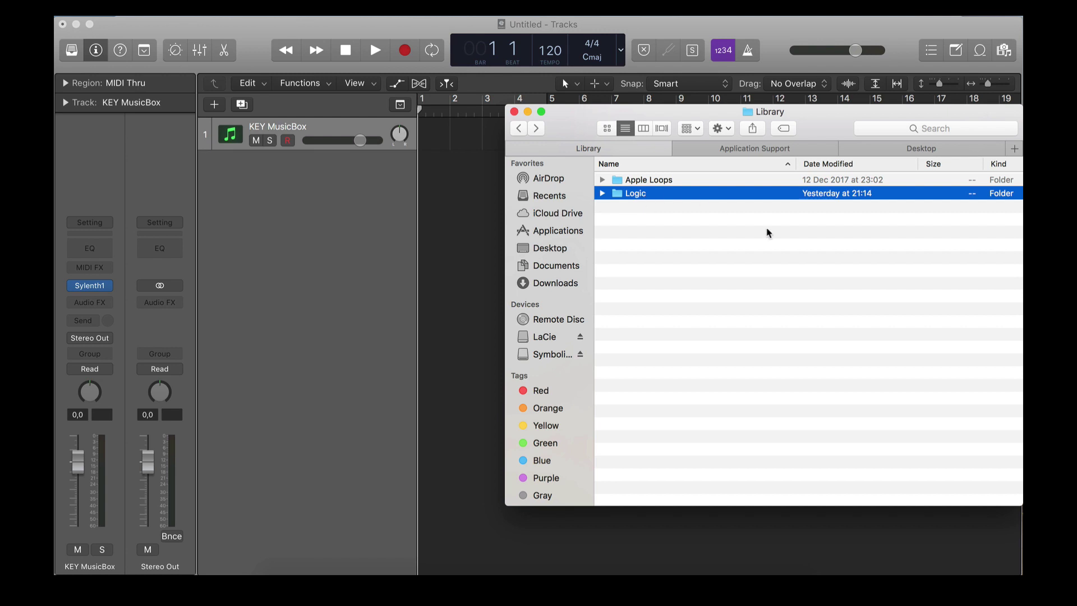
left_click(752, 148)
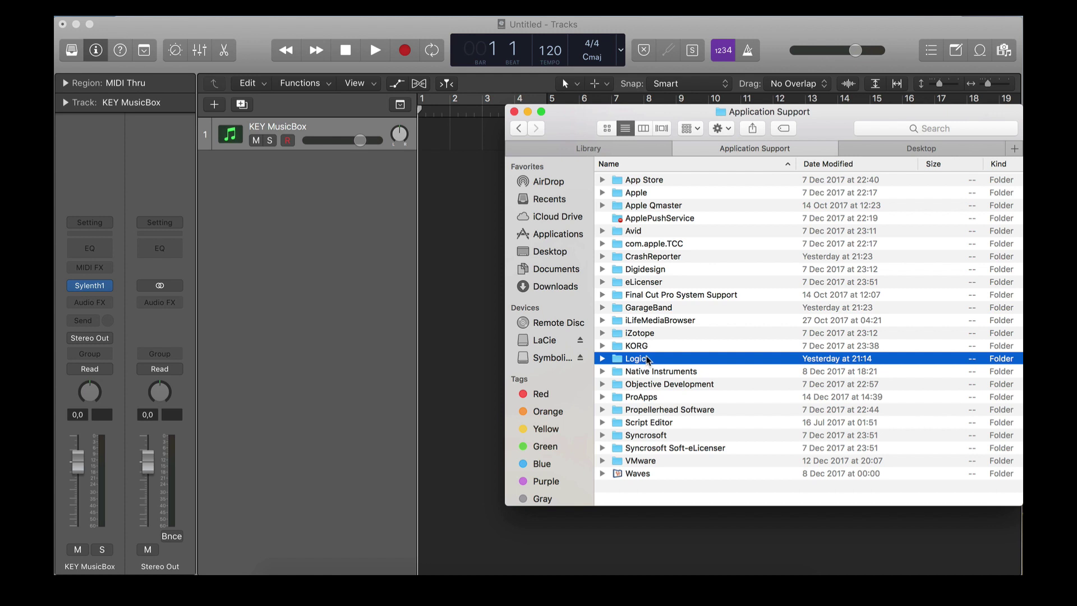
key("super+c")
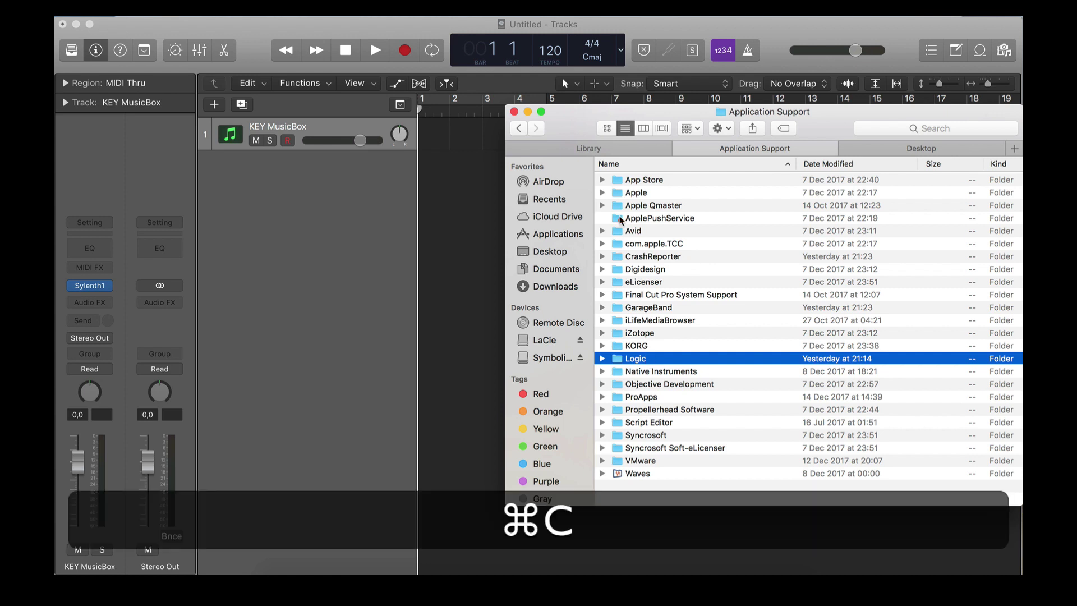
- Return to the Library folder listing Application Support, Audio and Caches
left_click(636, 146)
left_click(728, 364)
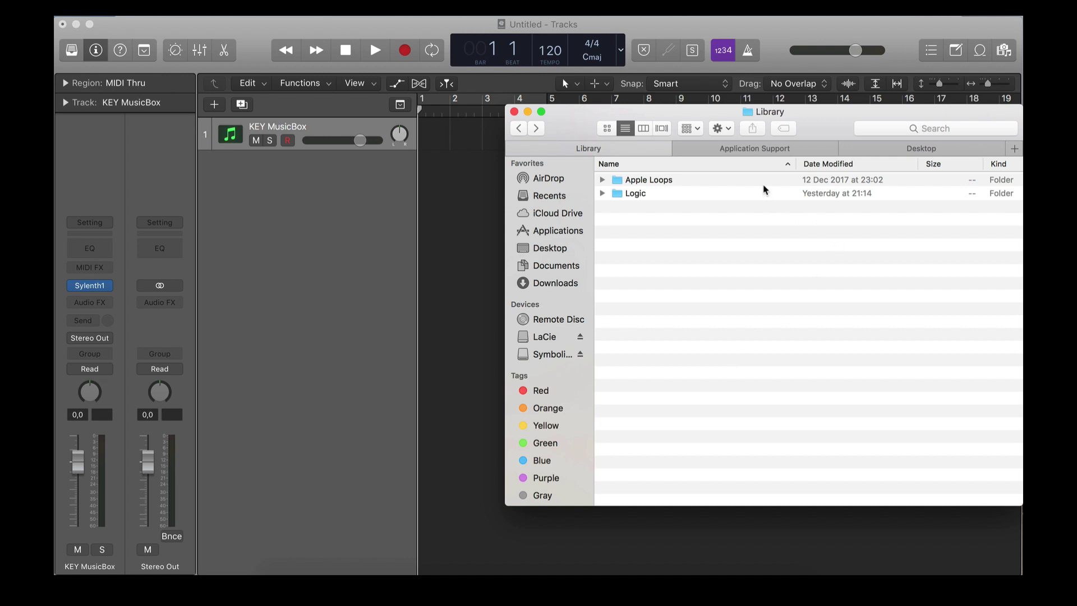
left_click(737, 150)
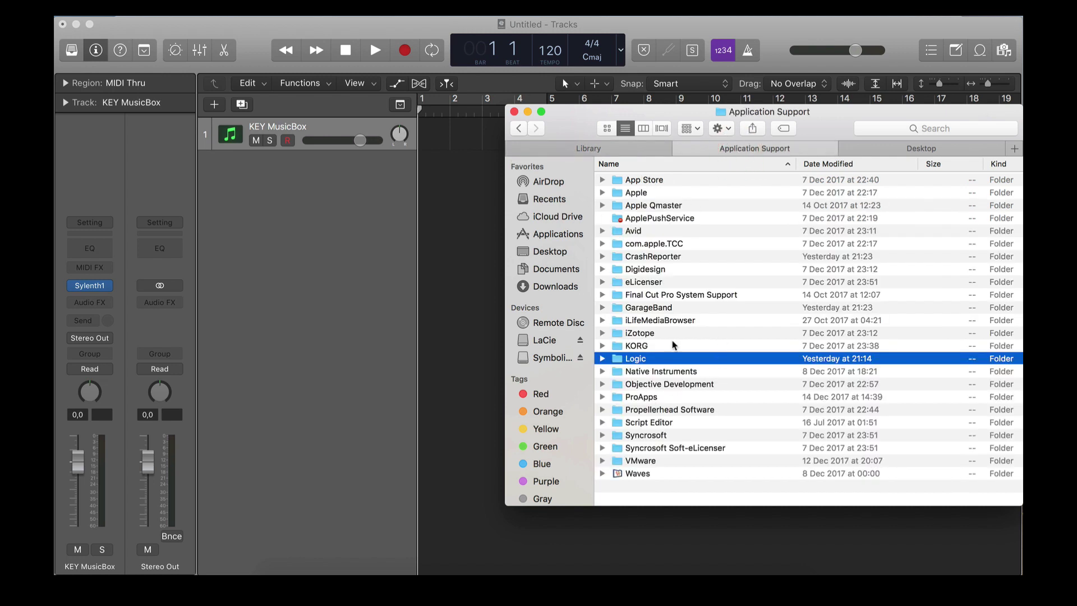
left_click(517, 131)
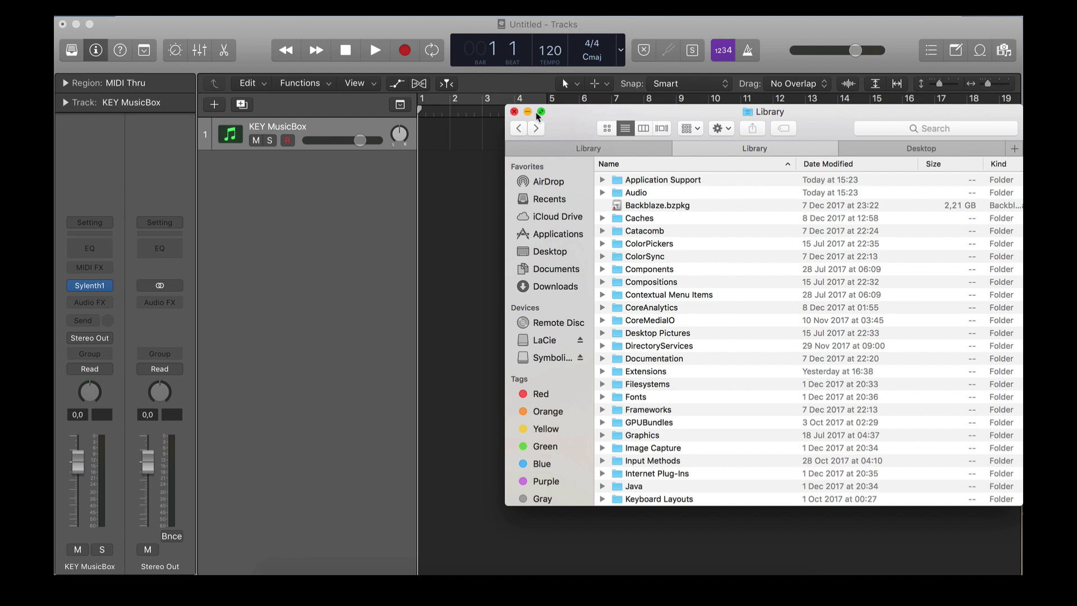
- Check the Apple Loops folder's size inside Audio via Get Info (5,62 GB)
double_click(645, 193)
left_click(665, 180)
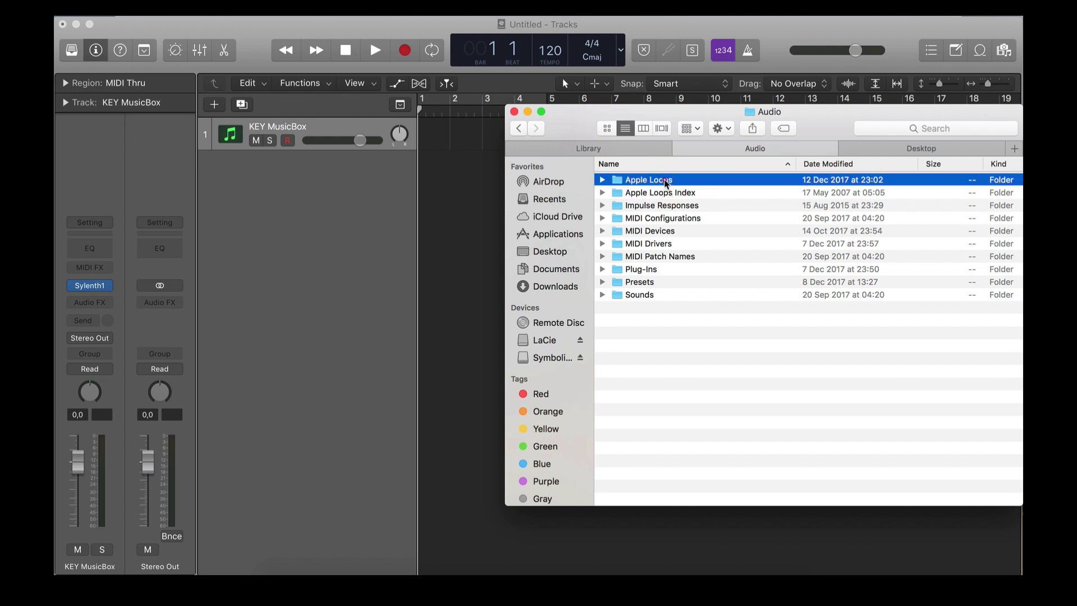
right_click(665, 180)
left_click(697, 226)
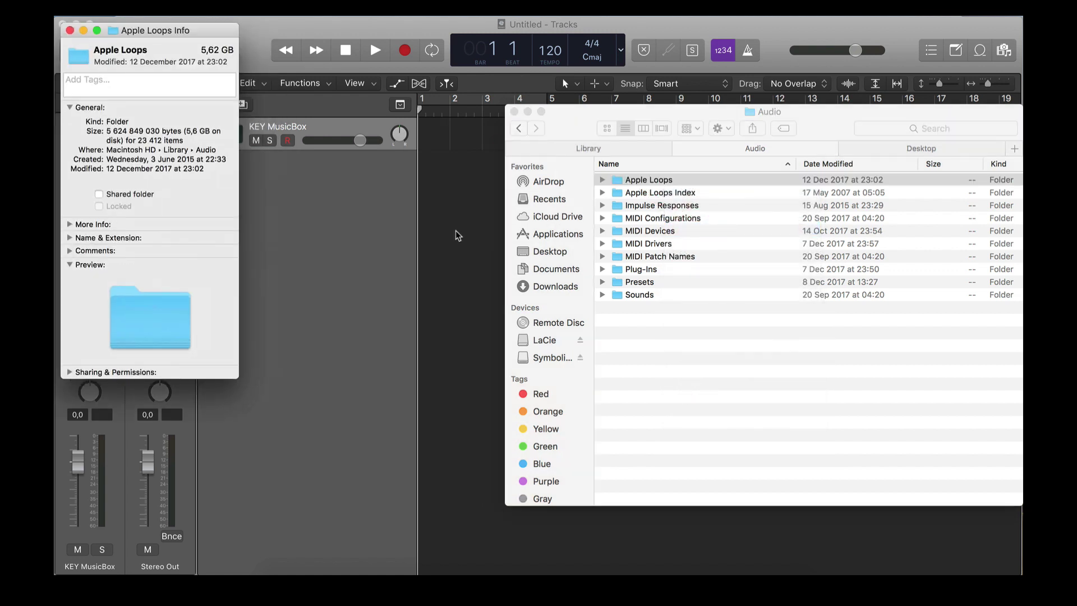
left_click(70, 30)
- Check the Sounds folder's size (3,2 MB), then return to the Library tab with Apple Loops and Logic
left_click(631, 309)
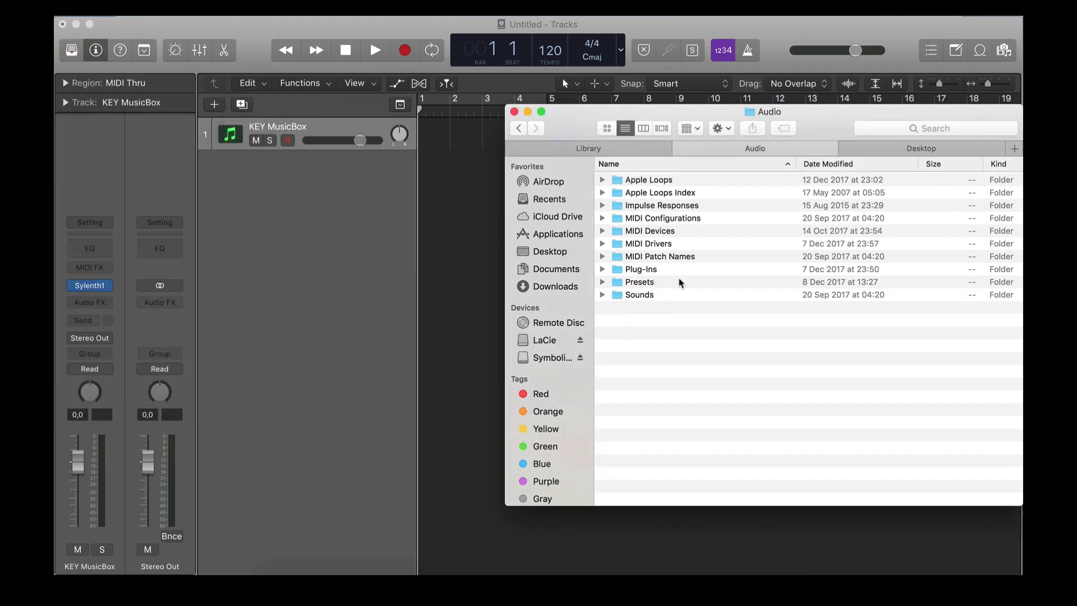
right_click(632, 295)
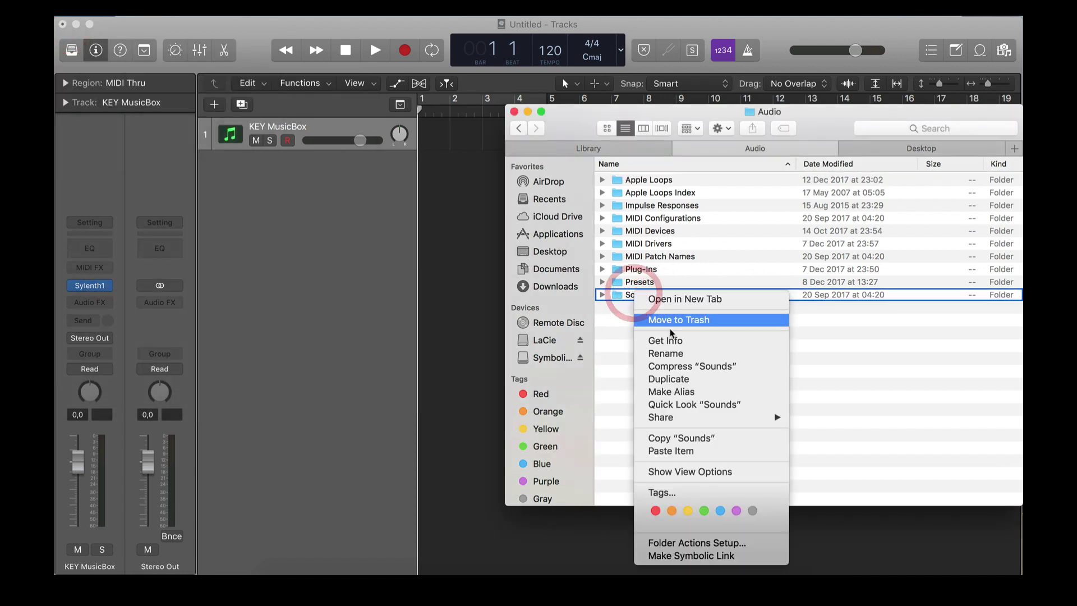
left_click(669, 340)
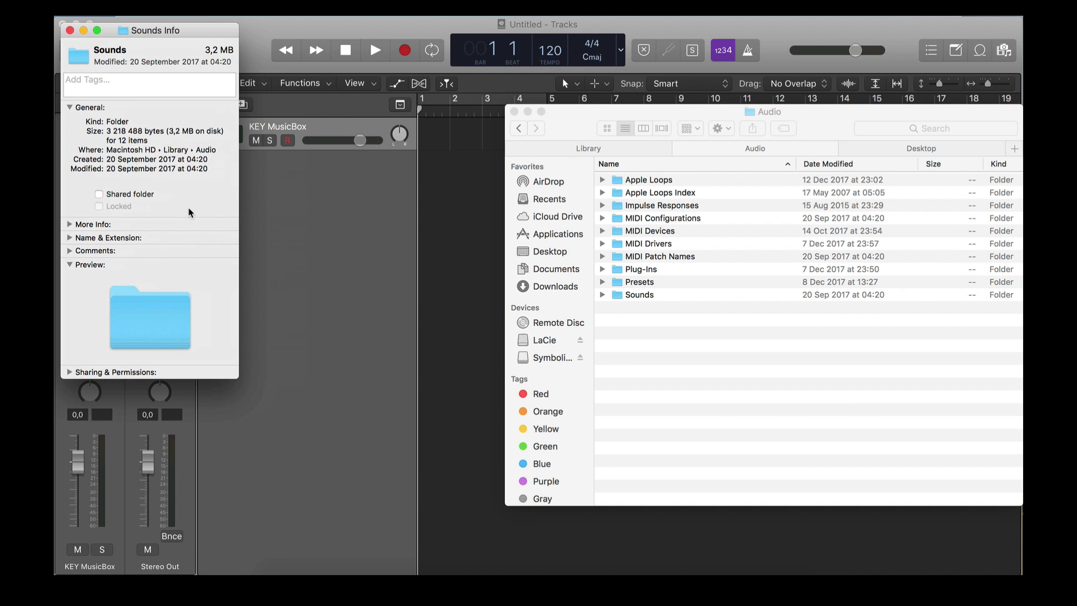
left_click(69, 31)
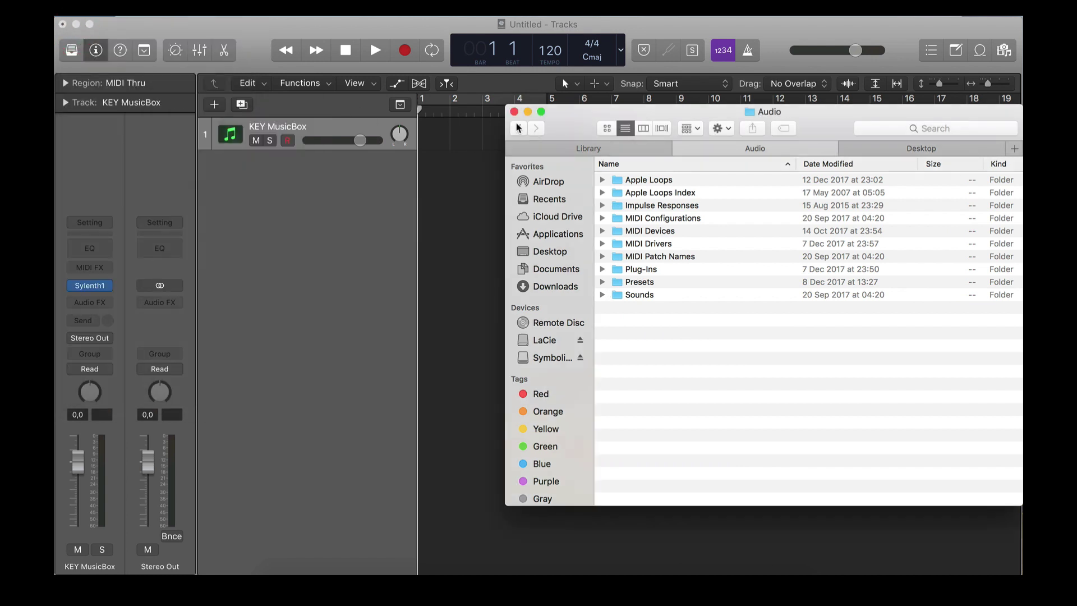
left_click(518, 128)
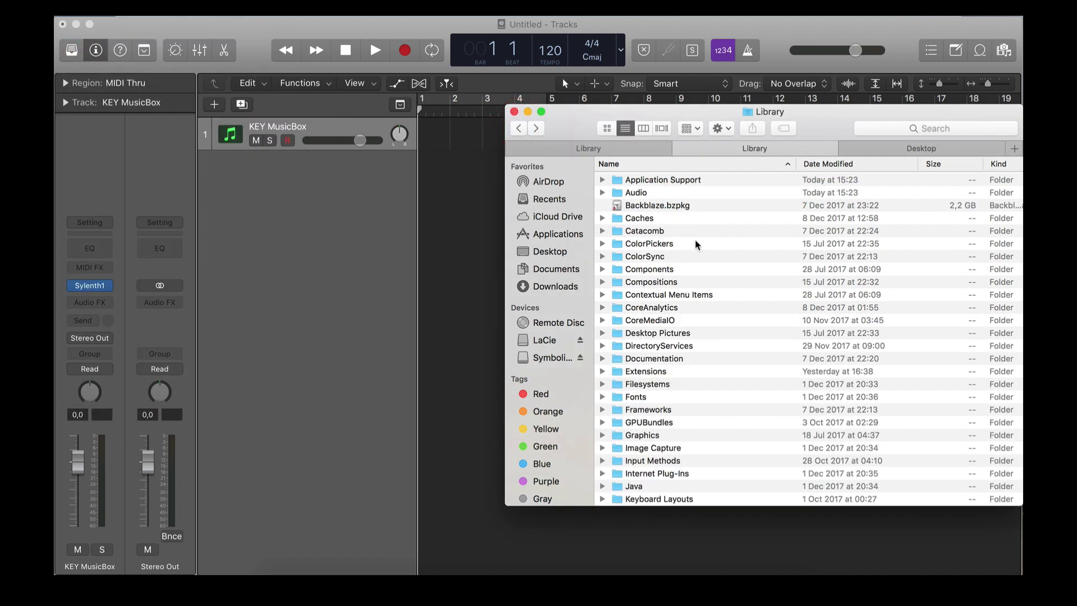
double_click(661, 193)
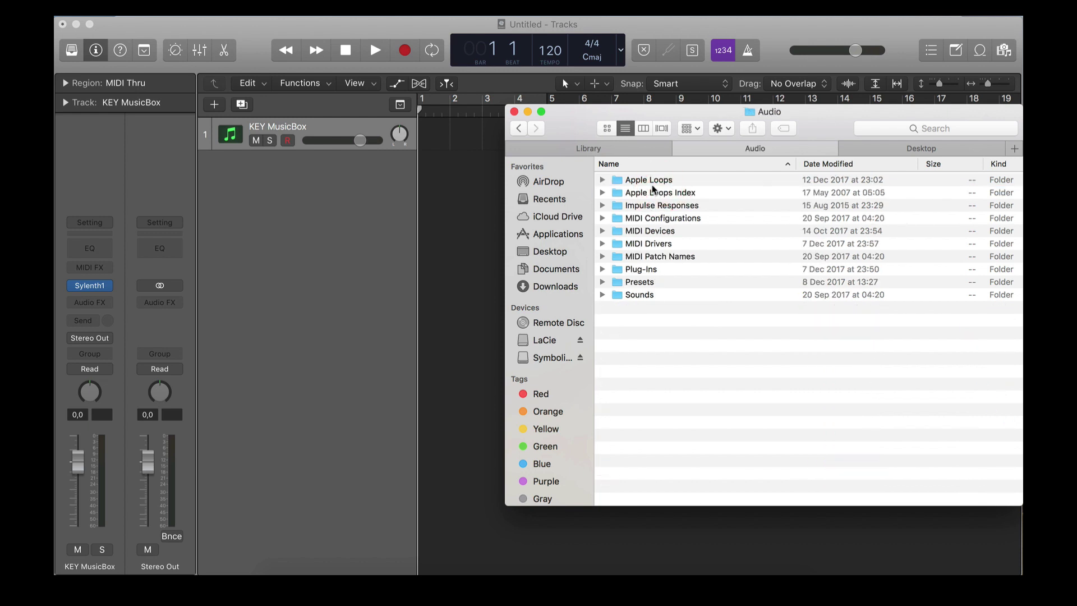
left_click(663, 181)
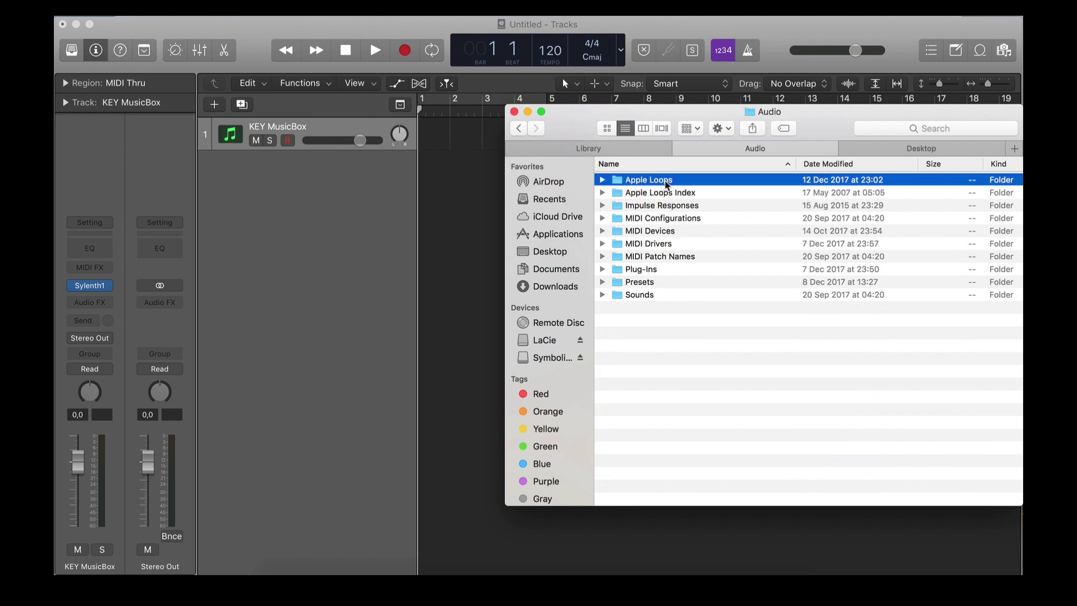
left_click(586, 147)
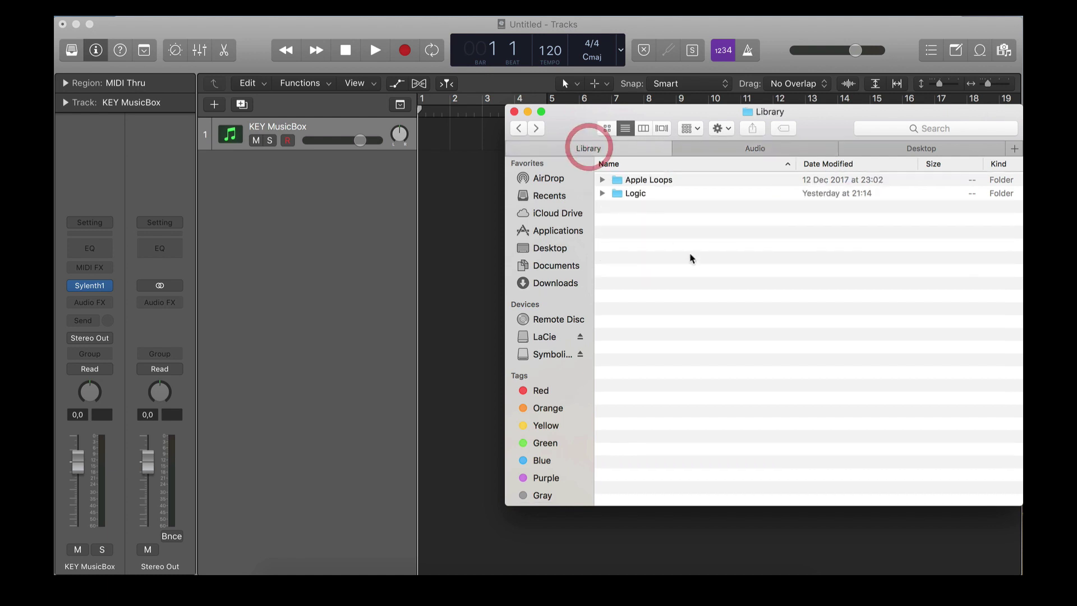
- Make a symbolic link of the Apple Loops folder in Library, creating 'Apple Loops symlink'
left_click(690, 256)
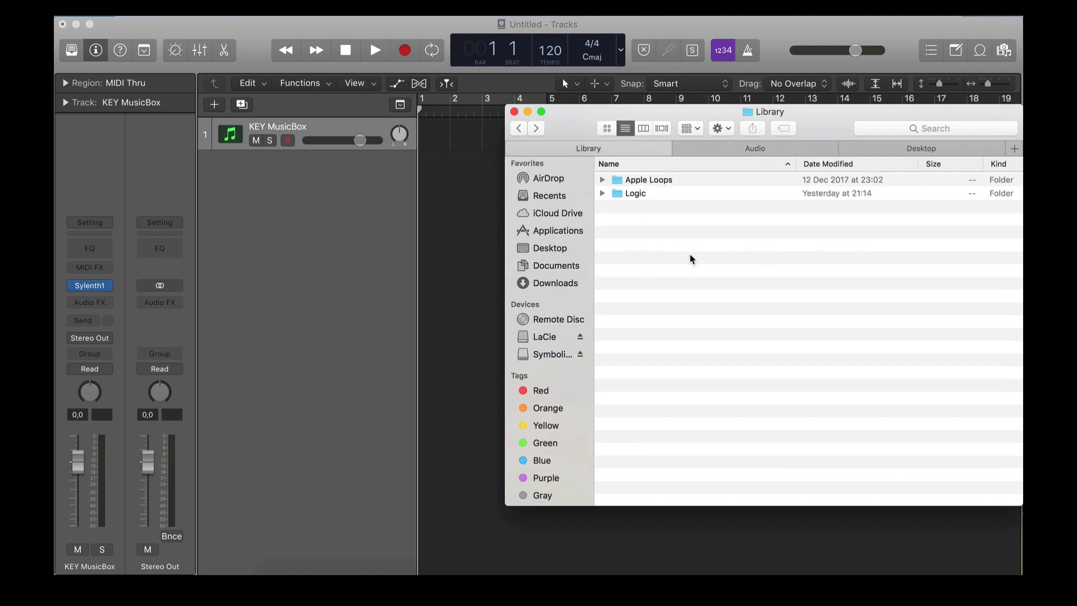
left_click(702, 243)
left_click(646, 194)
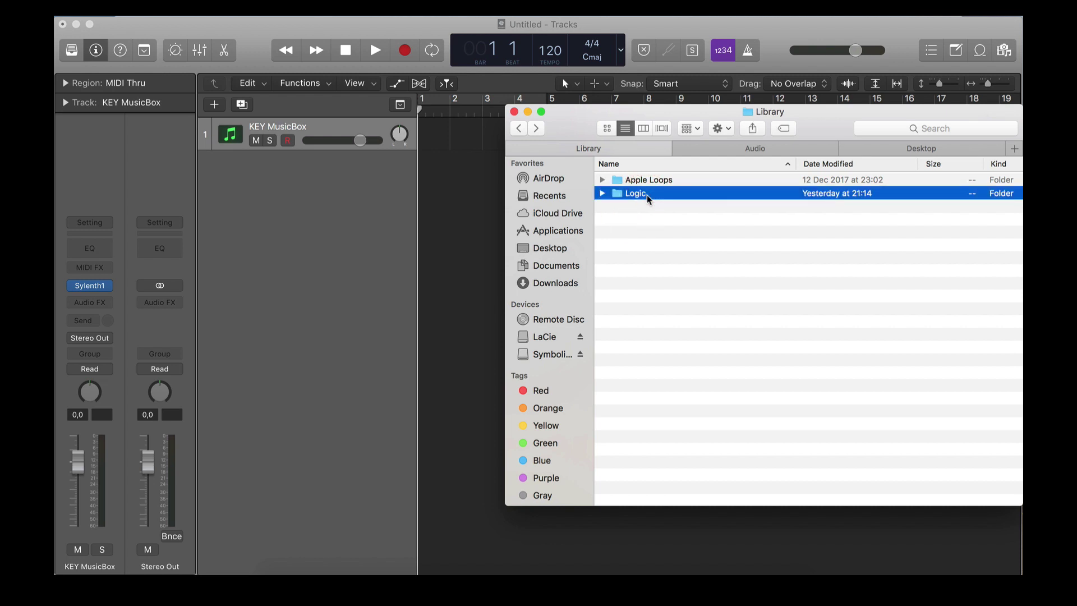
left_click(665, 181)
right_click(667, 180)
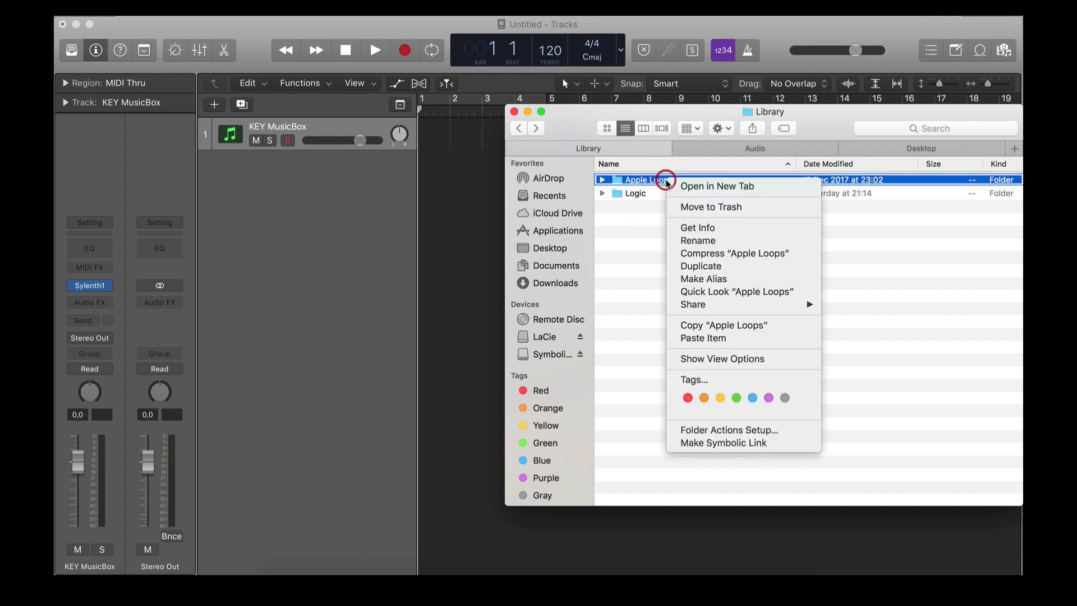
left_click(749, 445)
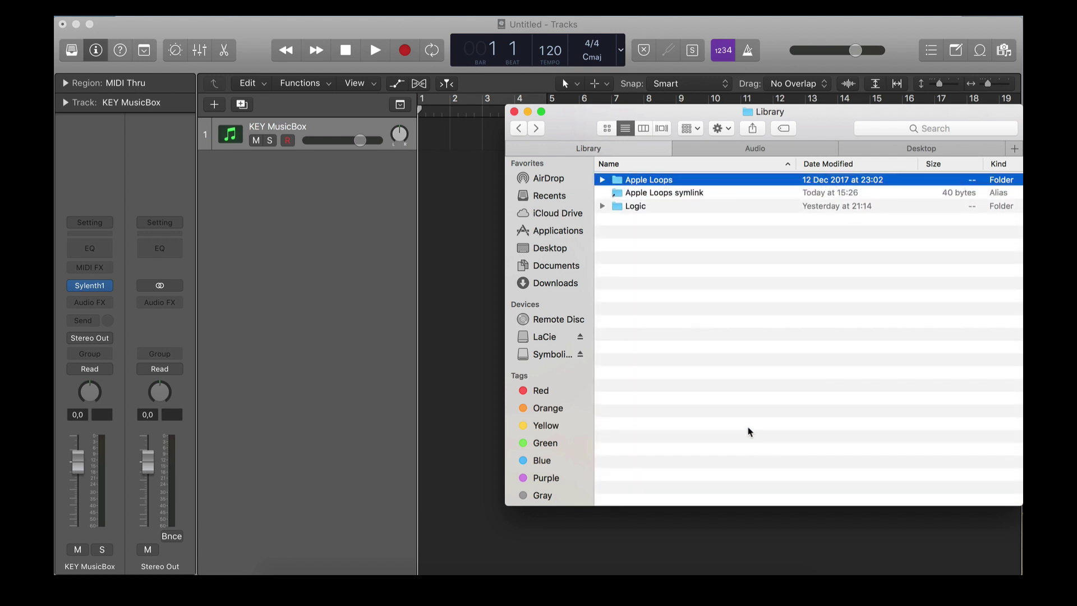
left_click(760, 337)
- Make a symbolic link of the Logic folder, creating 'Logic symlink'
left_click(629, 193)
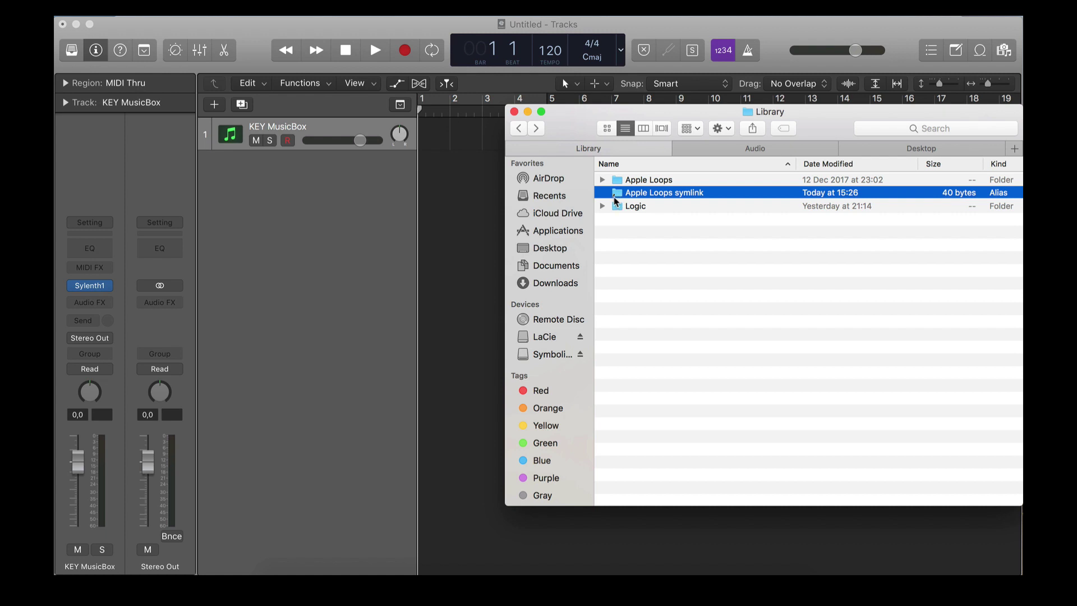
left_click(661, 206)
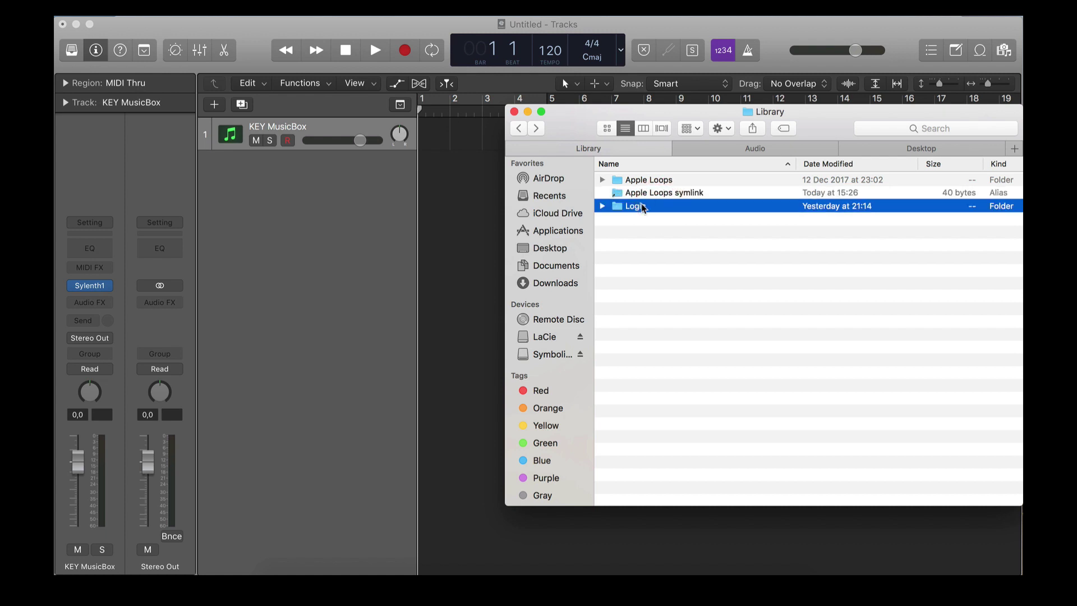
right_click(642, 206)
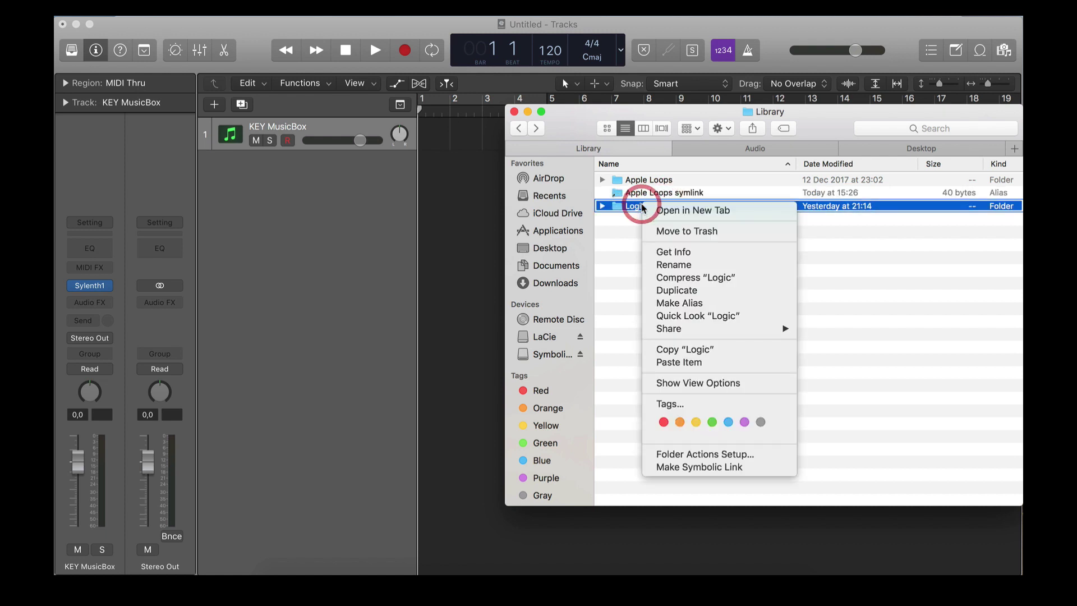
left_click(719, 468)
left_click(765, 401)
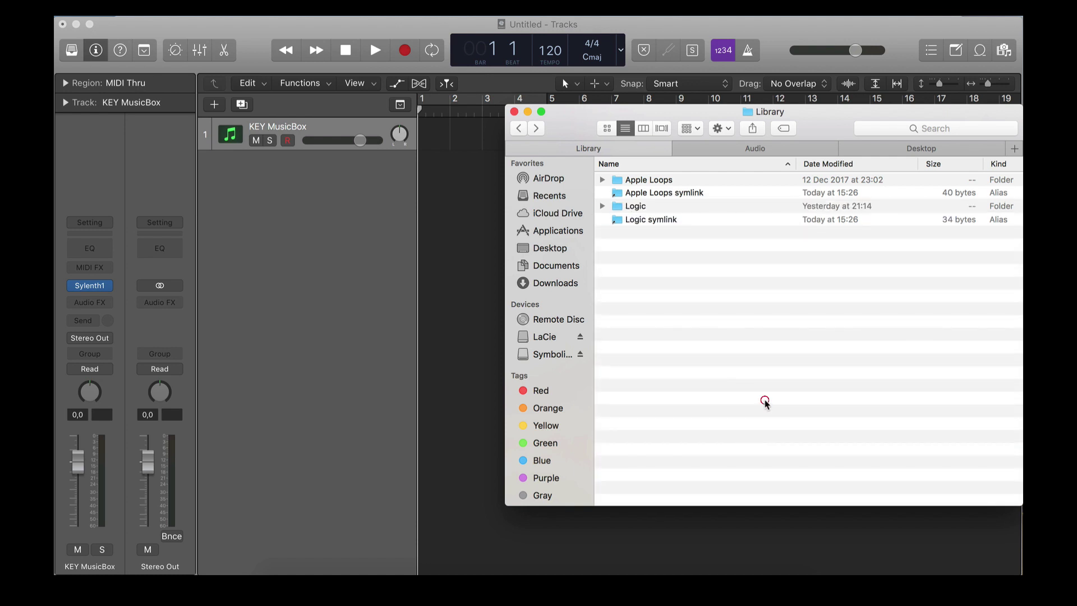
left_click(644, 194)
- Copy 'Apple Loops symlink' from the Library tab and paste it into the Audio folder
left_click(721, 149)
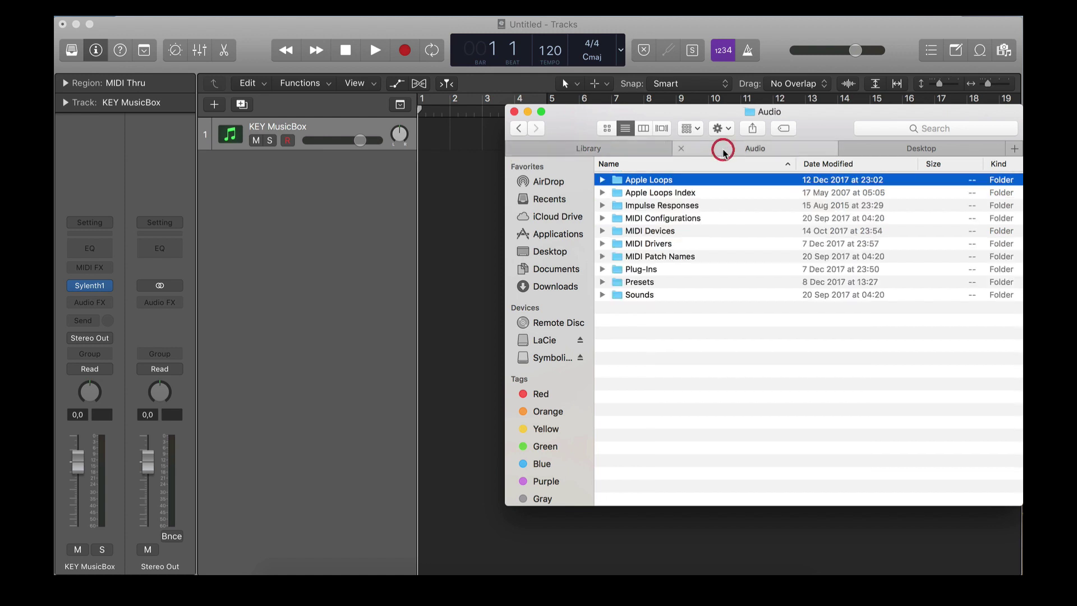
left_click(638, 148)
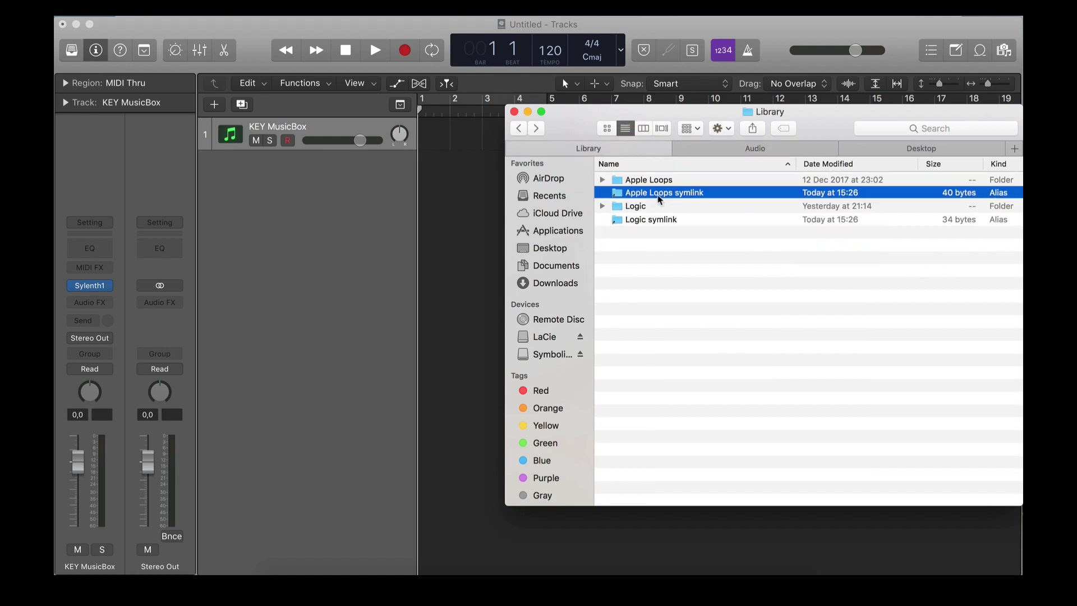
key("super+c")
left_click(708, 148)
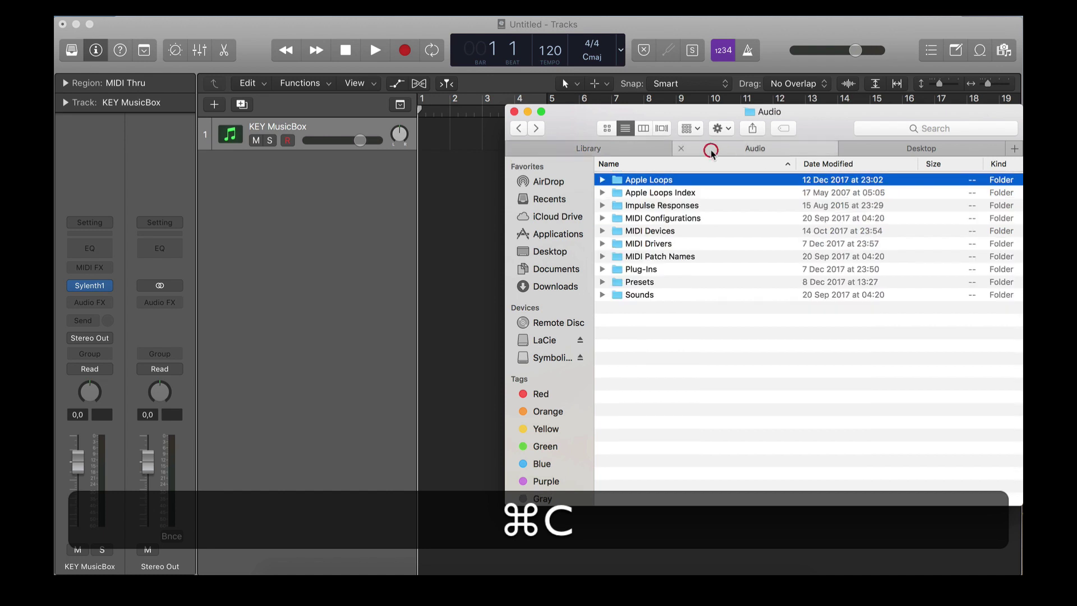
left_click(667, 387)
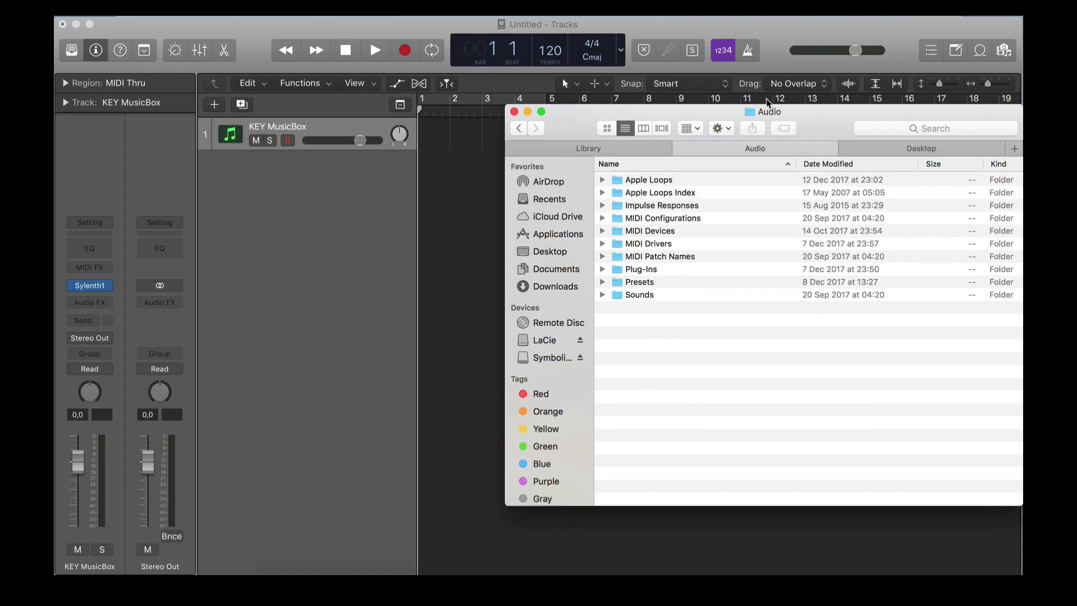
left_click(675, 330)
key("super+v")
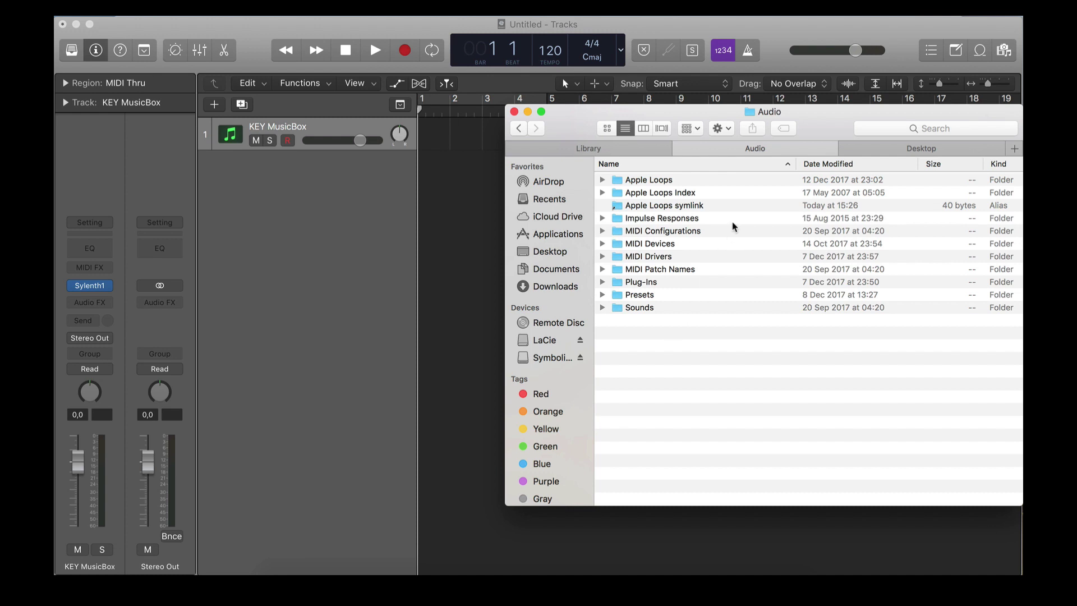
- Move the original Apple Loops folder in Audio to the Trash
left_click(655, 184)
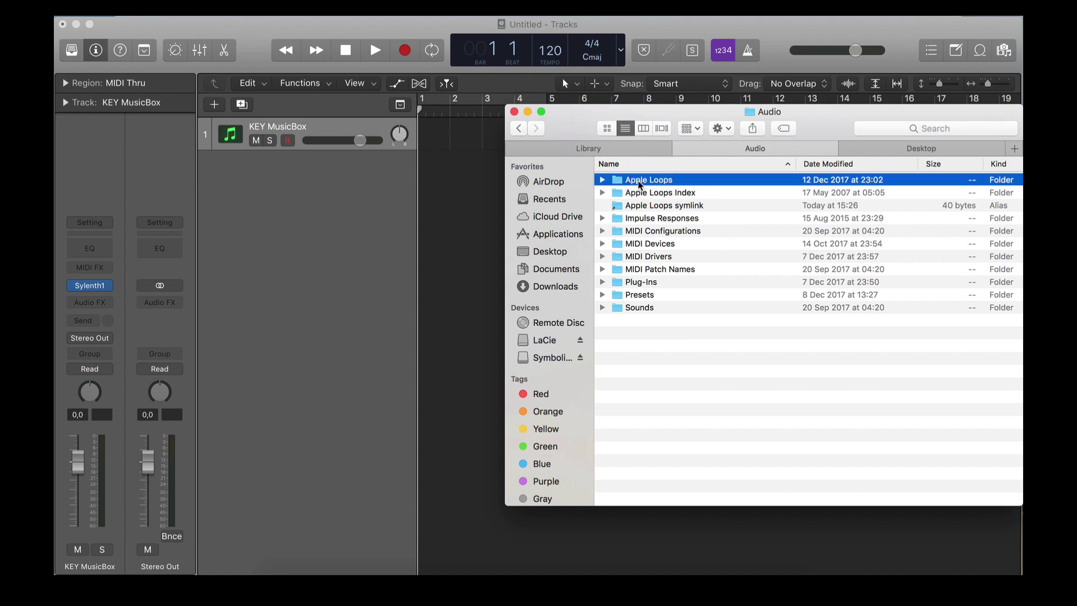
key("super+BackSpace")
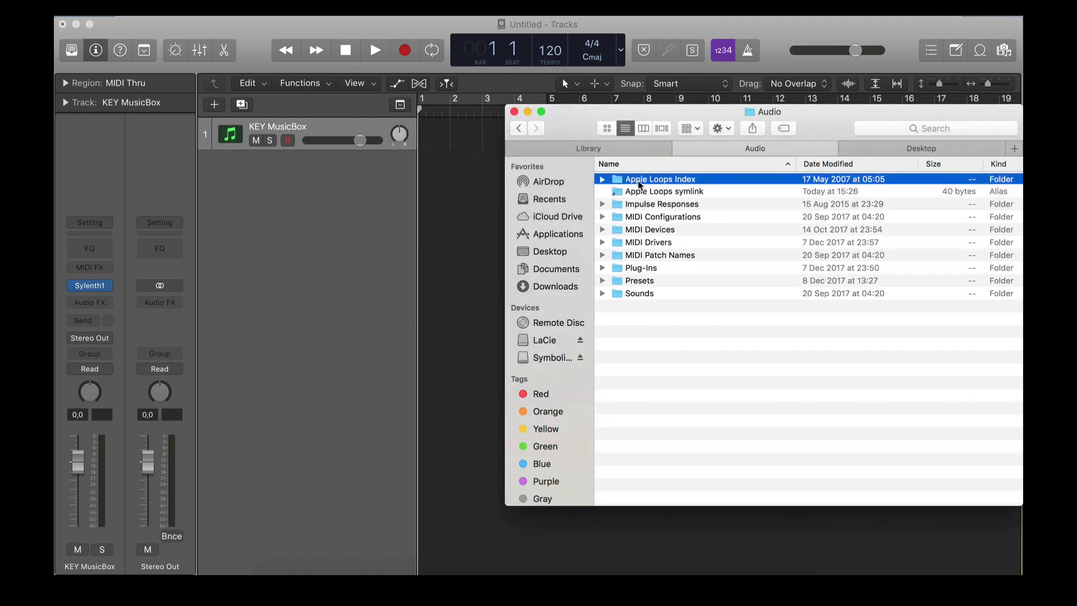
left_click(733, 334)
left_click(642, 353)
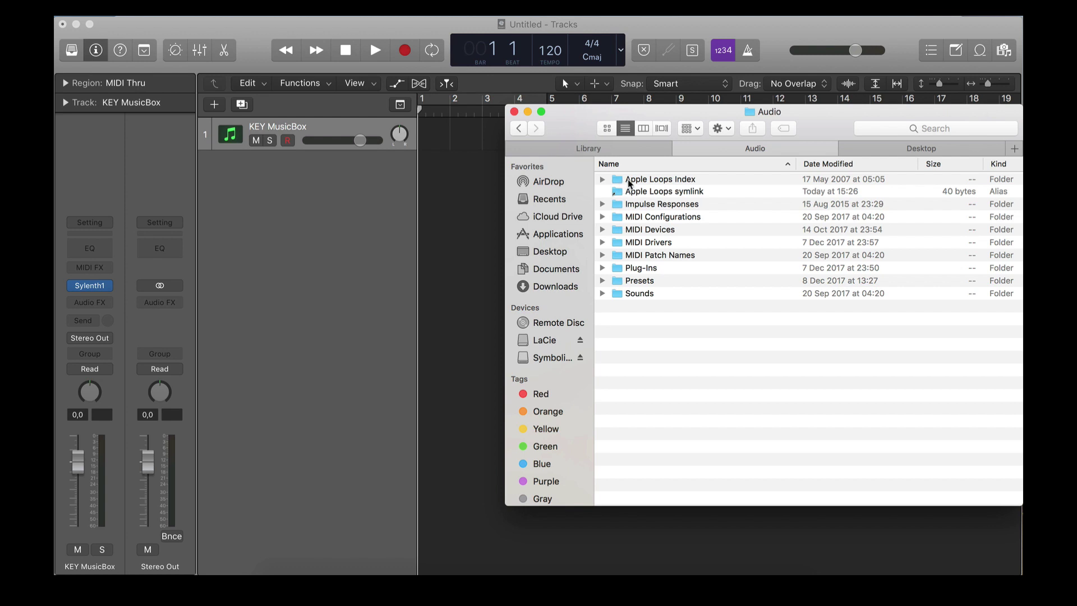
- Rename 'Apple Loops symlink' to 'Apple Loops' in the Audio folder
left_click(646, 192)
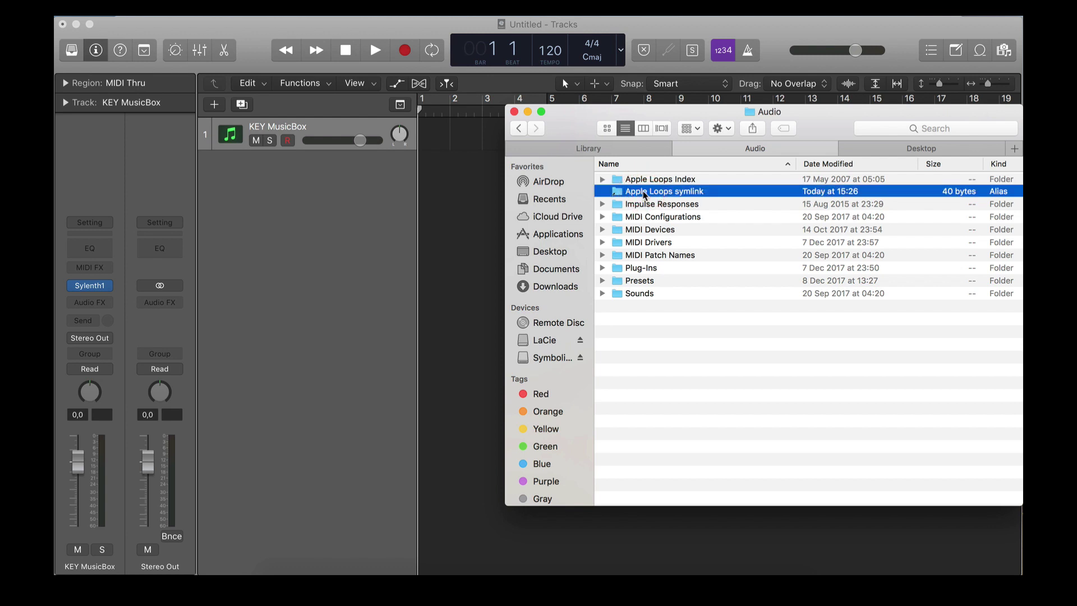
key("Return")
key("Right")
key("BackSpace")
key("BackSpace")
key("BackSpace")
key("BackSpace")
key("BackSpace")
key("BackSpace")
key("BackSpace")
key("BackSpace")
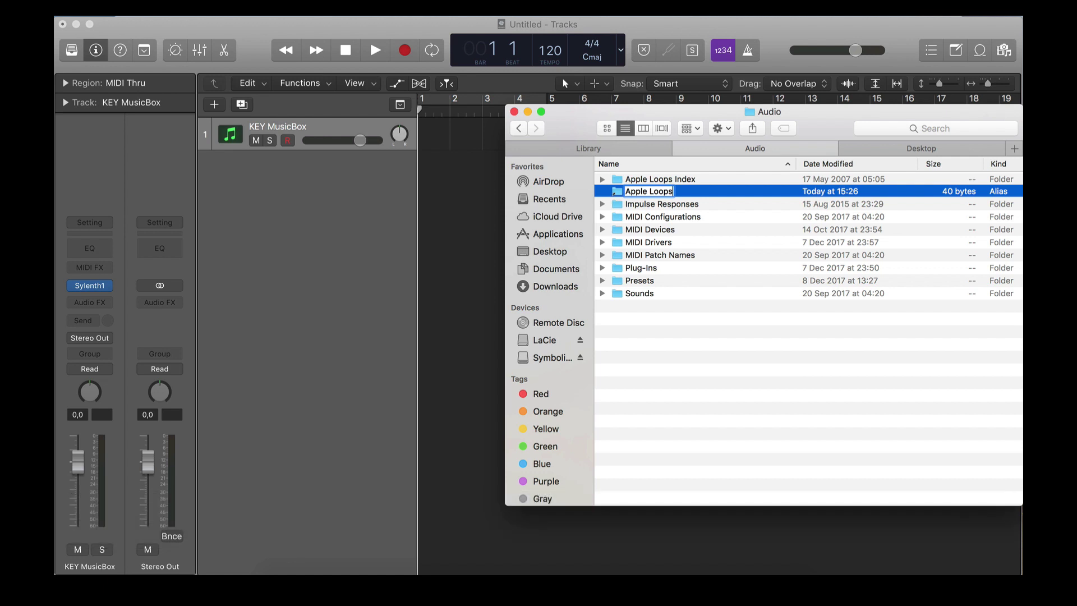
key("Return")
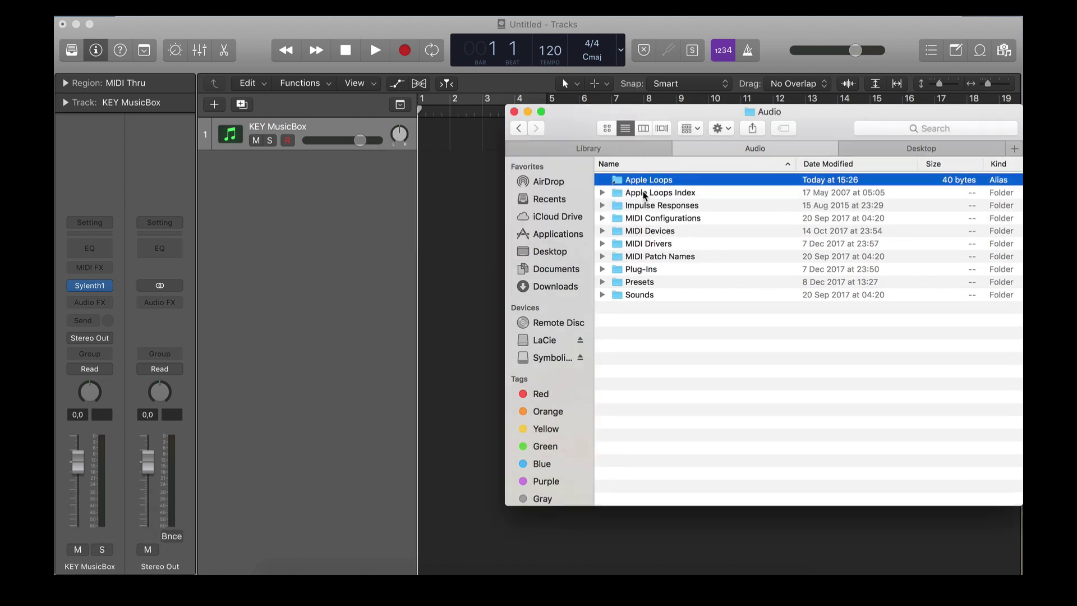
left_click(650, 347)
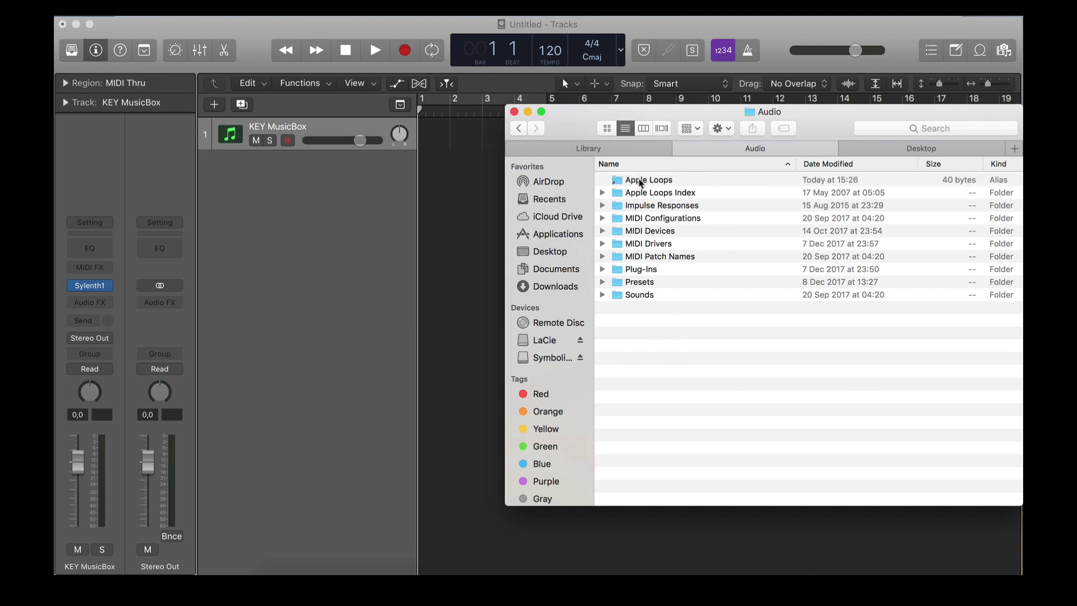
- Open the Apple Loops alias to verify its contents, then go back to Audio and up to Library
left_click(642, 180)
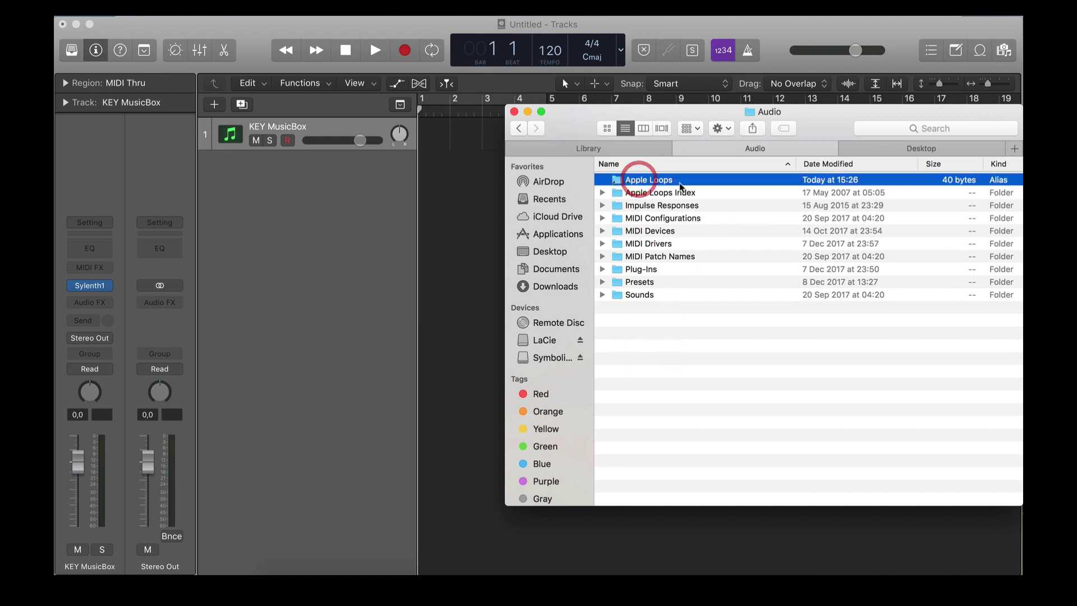
double_click(639, 180)
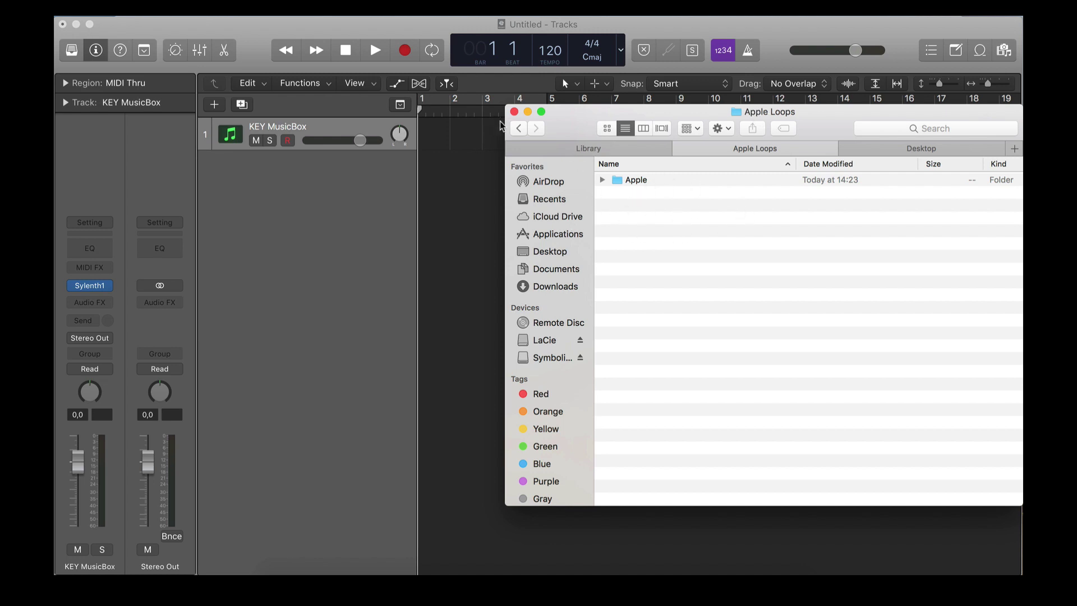
left_click(518, 128)
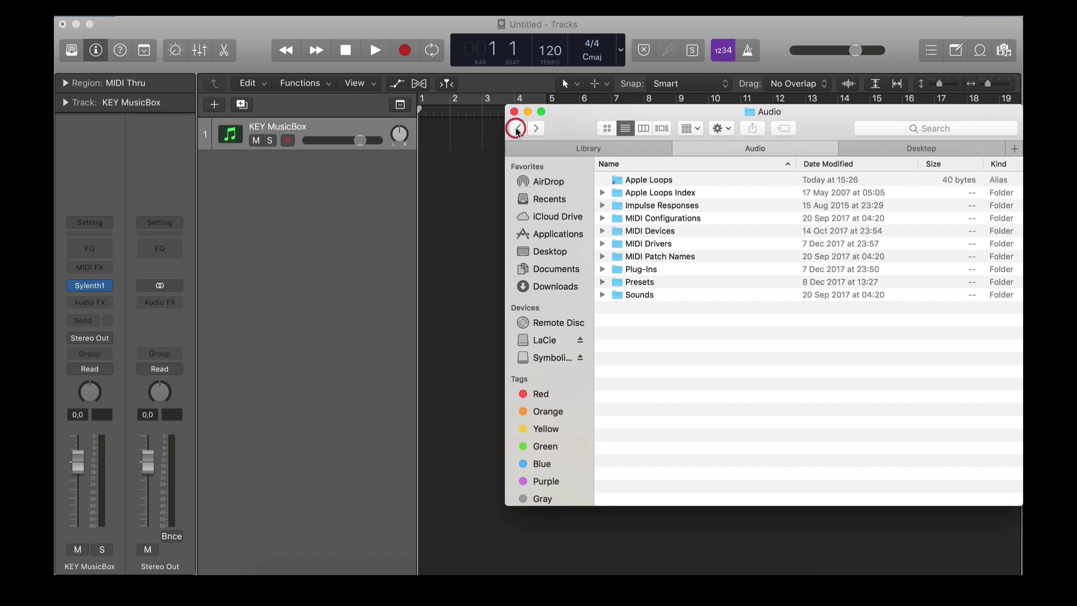
left_click(660, 181)
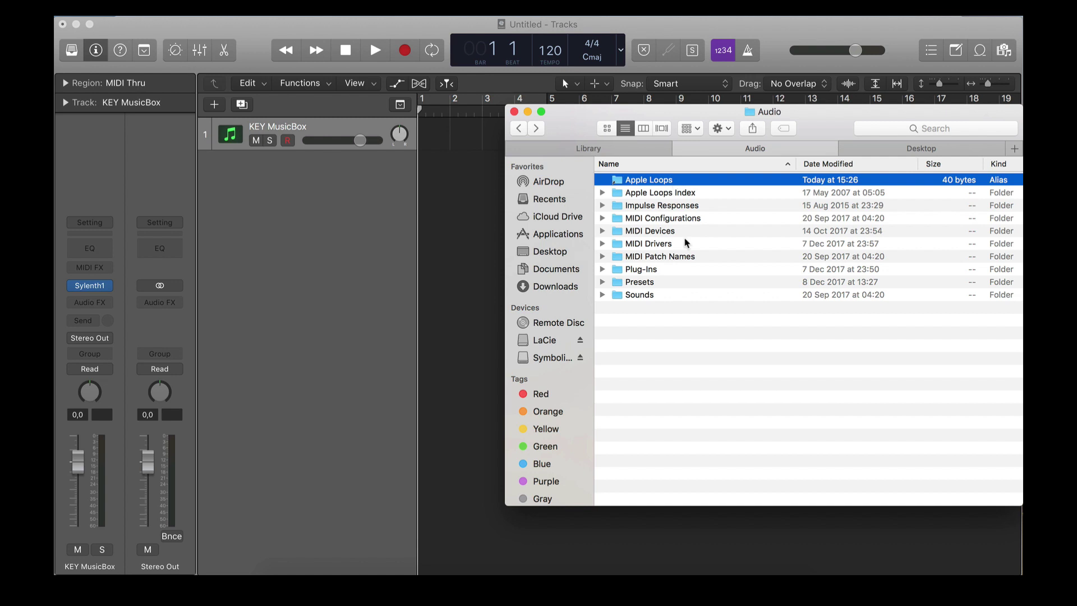
left_click(638, 337)
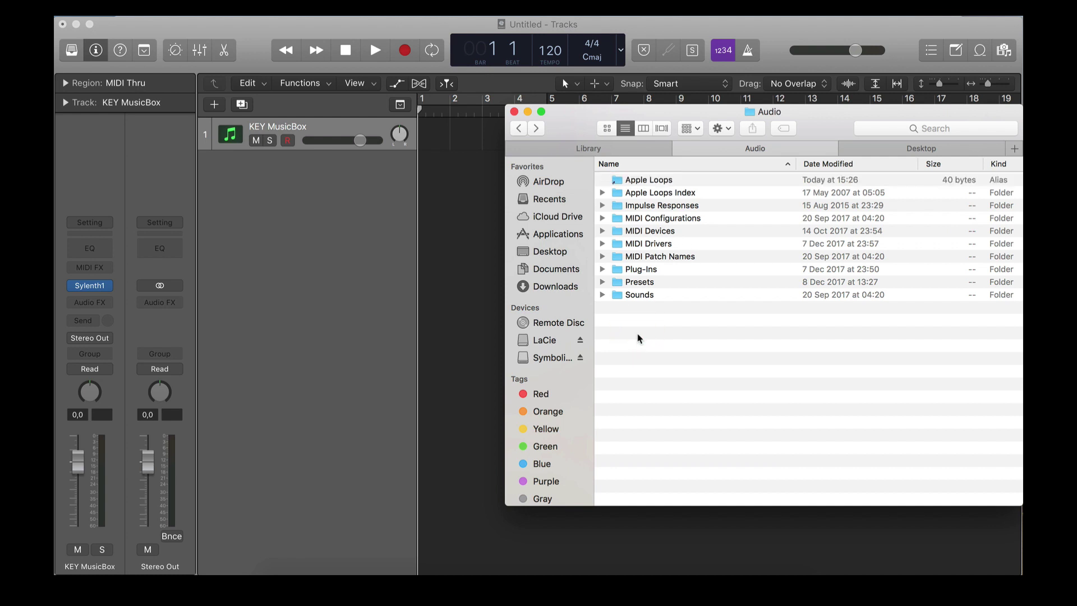
left_click(517, 130)
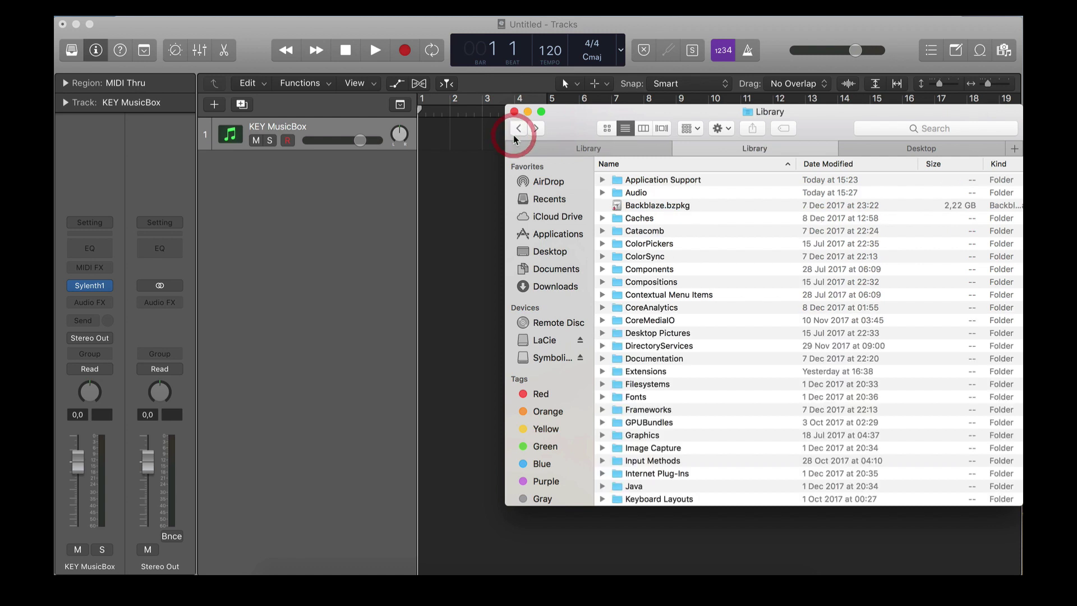
- Copy 'Logic symlink' from the Library tab and paste it into Application Support
double_click(660, 180)
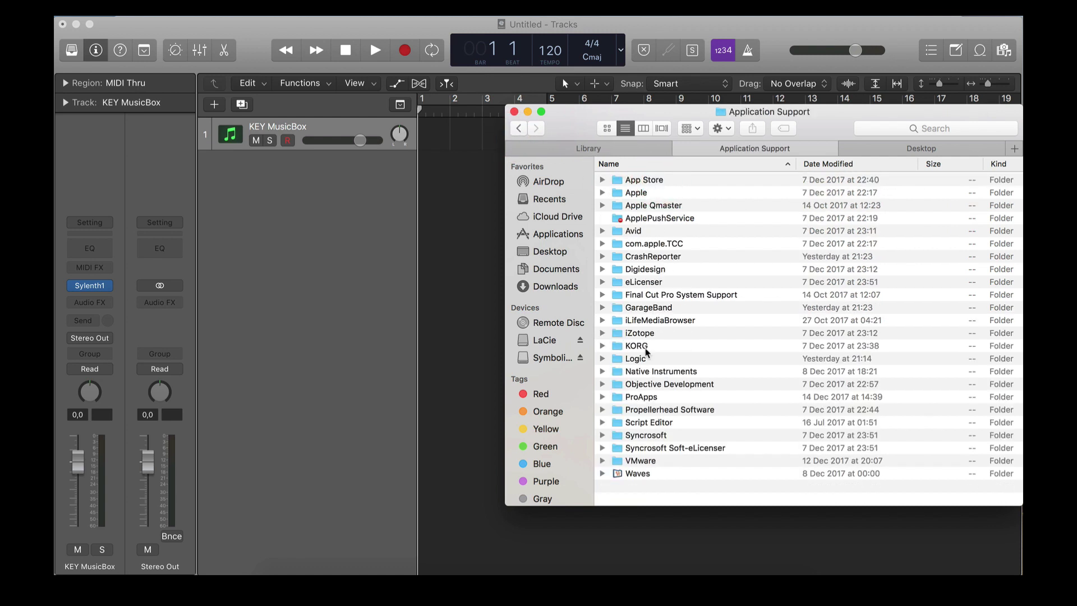
left_click(648, 359)
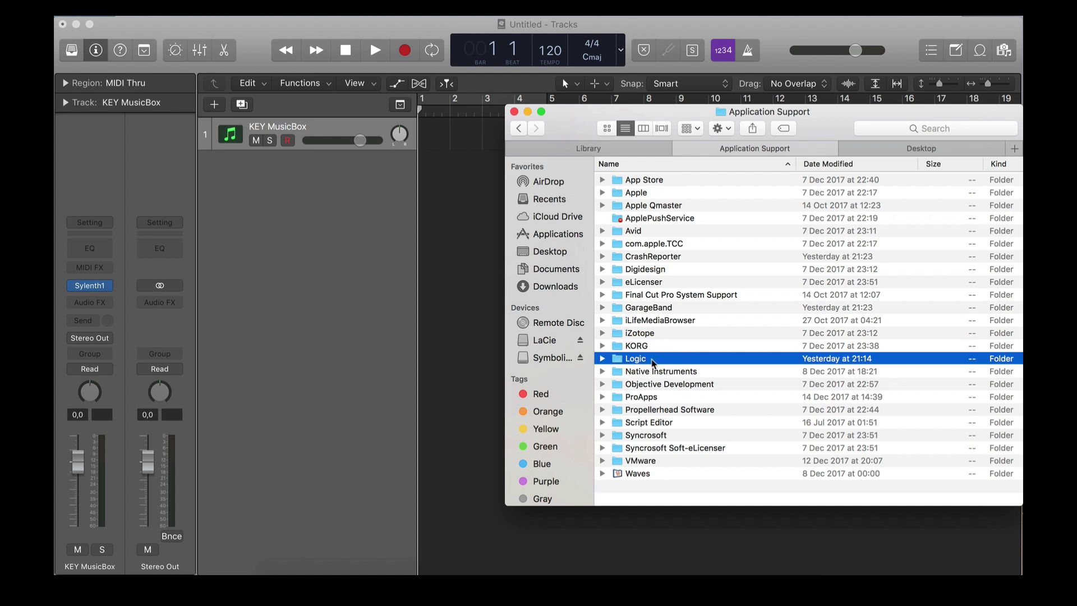
left_click(570, 149)
left_click(632, 225)
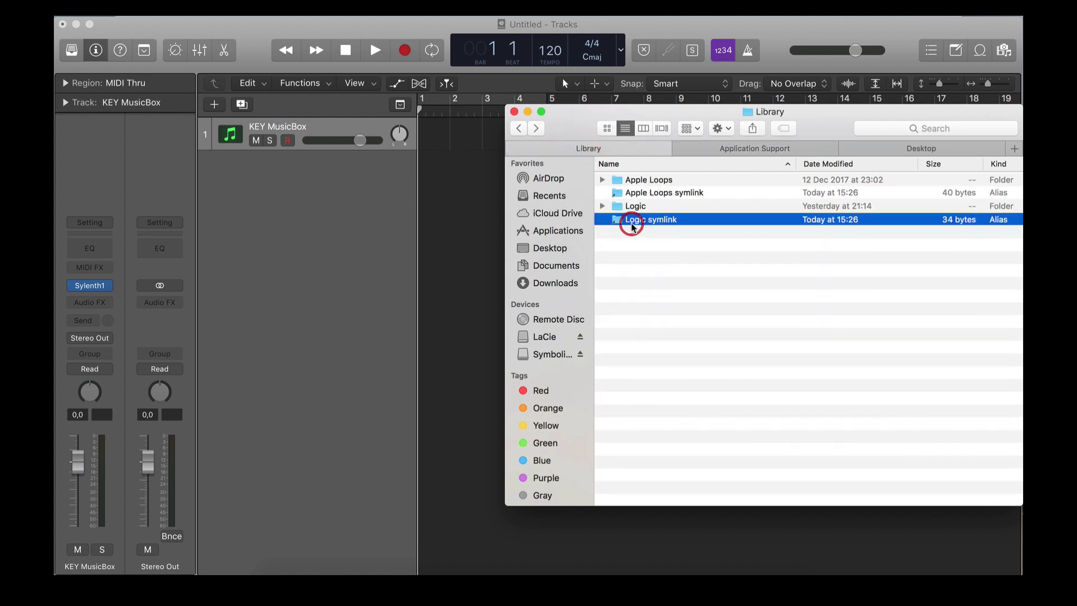
key("super+c")
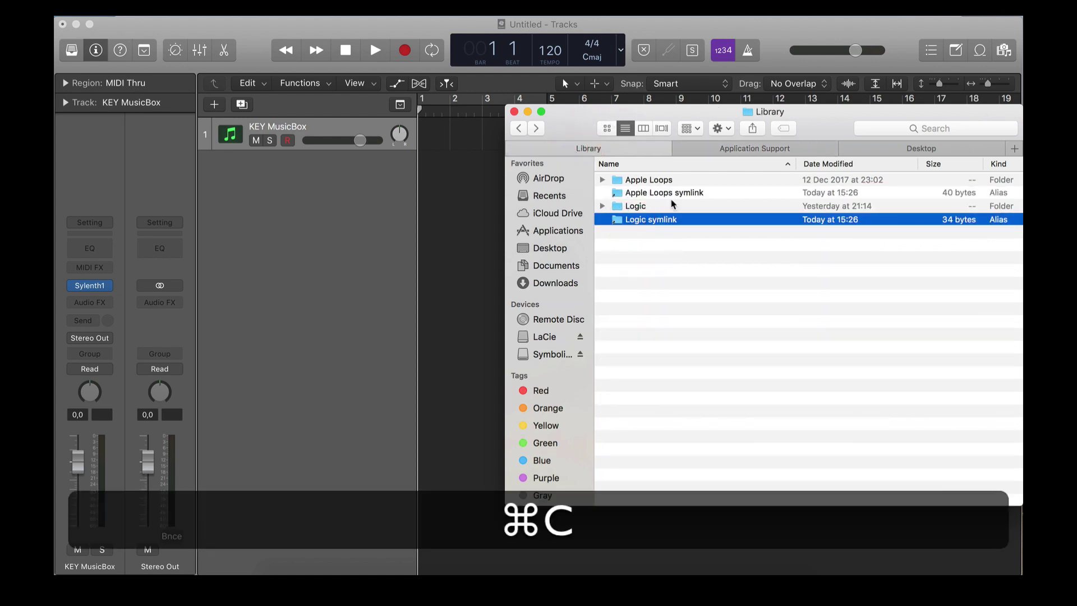
left_click(719, 148)
left_click(658, 489)
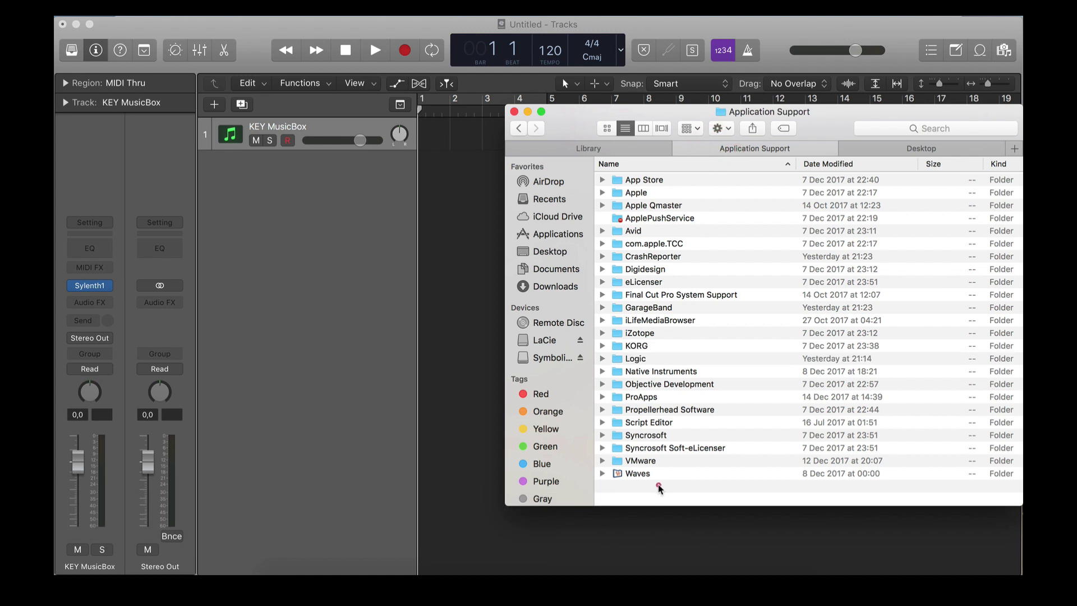
key("super+v")
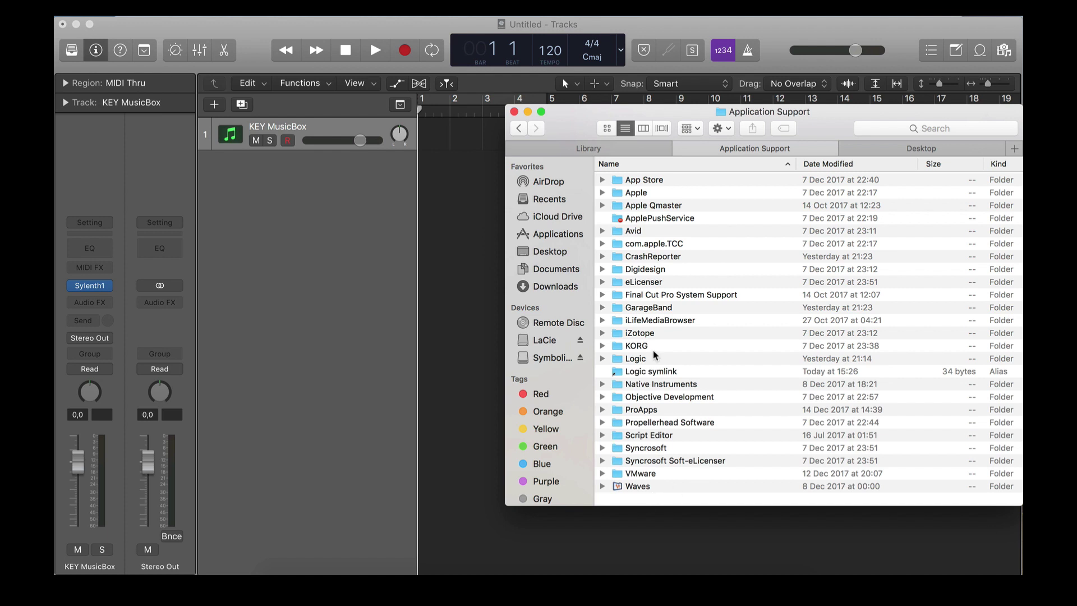
- Trash the original Logic folder and rename the pasted symlink to 'Logic'
left_click(641, 359)
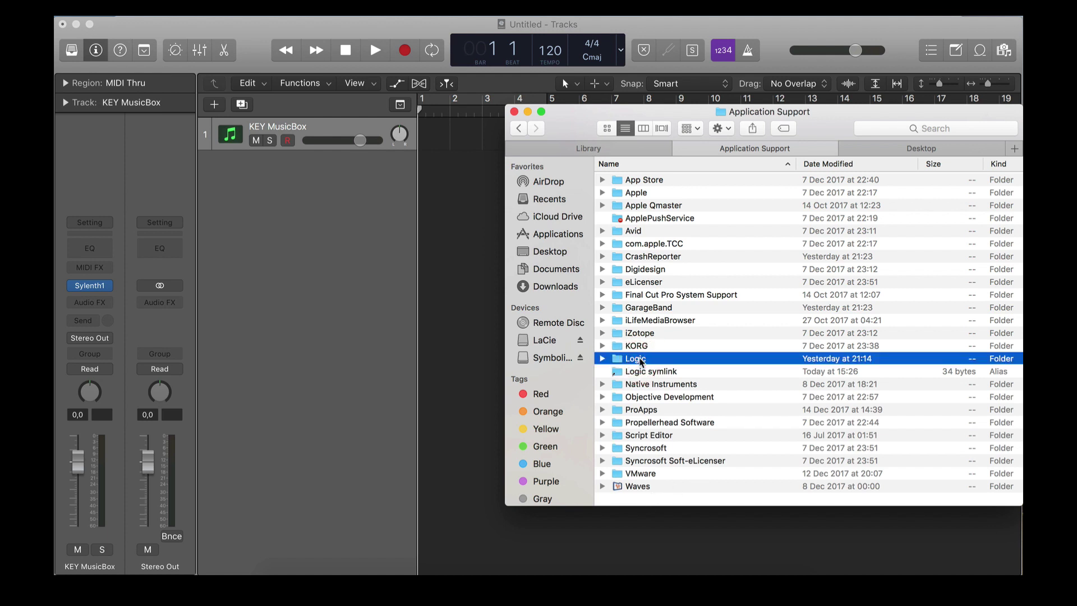
key("super+BackSpace")
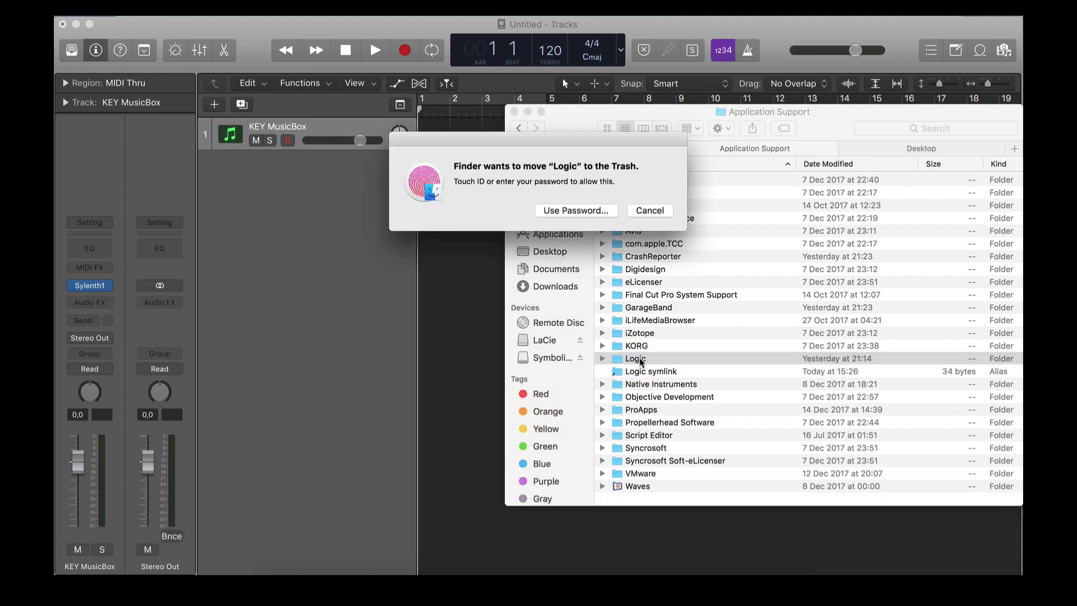
key("Return")
key("Right")
key("BackSpace")
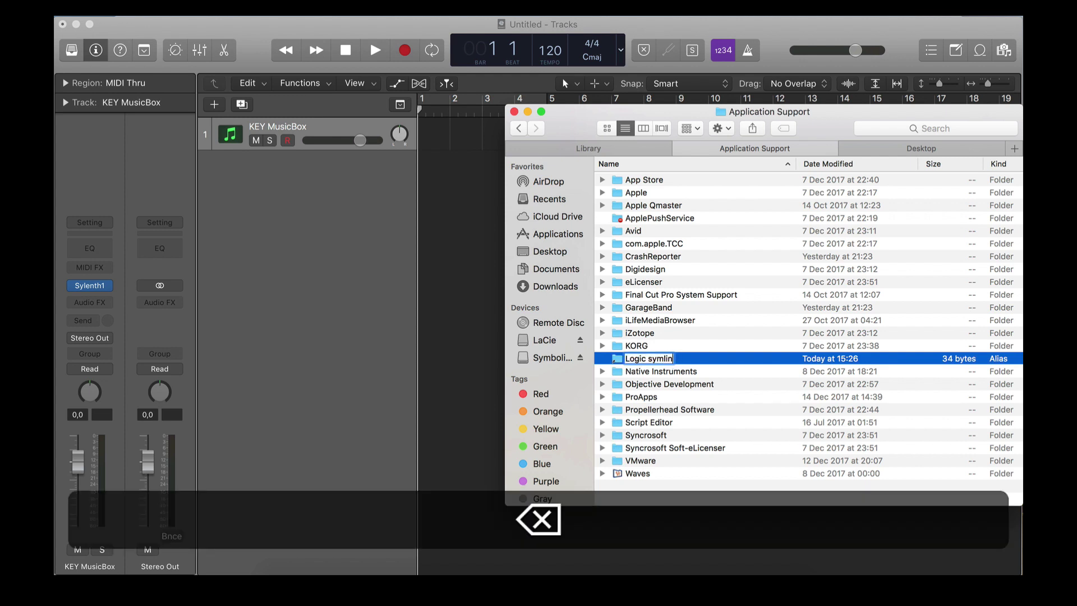
key("BackSpace")
key("BackSpace")
key("BackSpace")
key("BackSpace")
key("BackSpace")
key("BackSpace")
key("BackSpace")
key("Return")
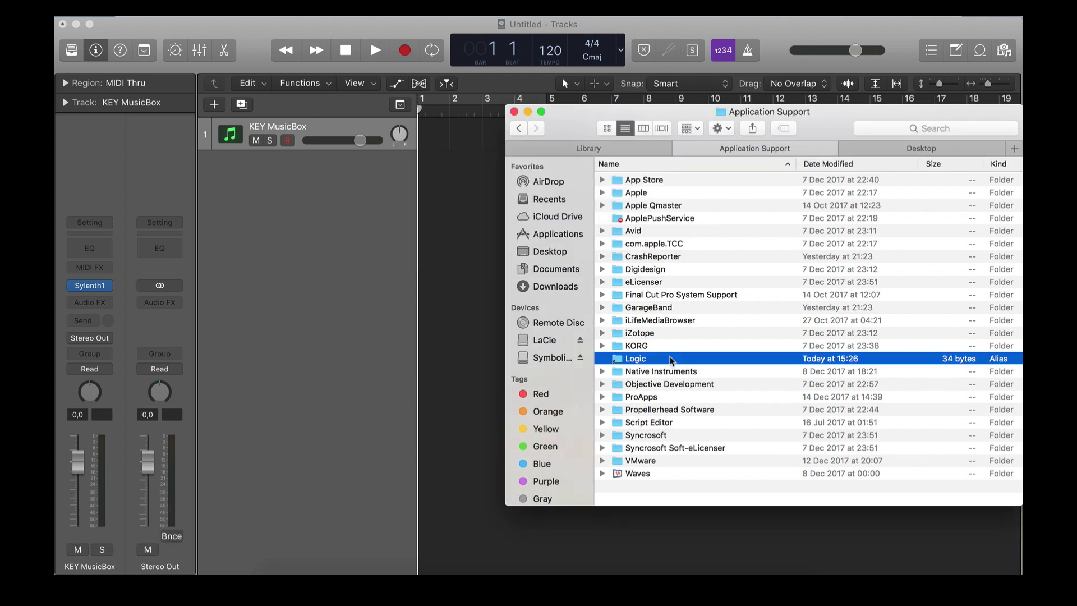
left_click(650, 386)
left_click(650, 359)
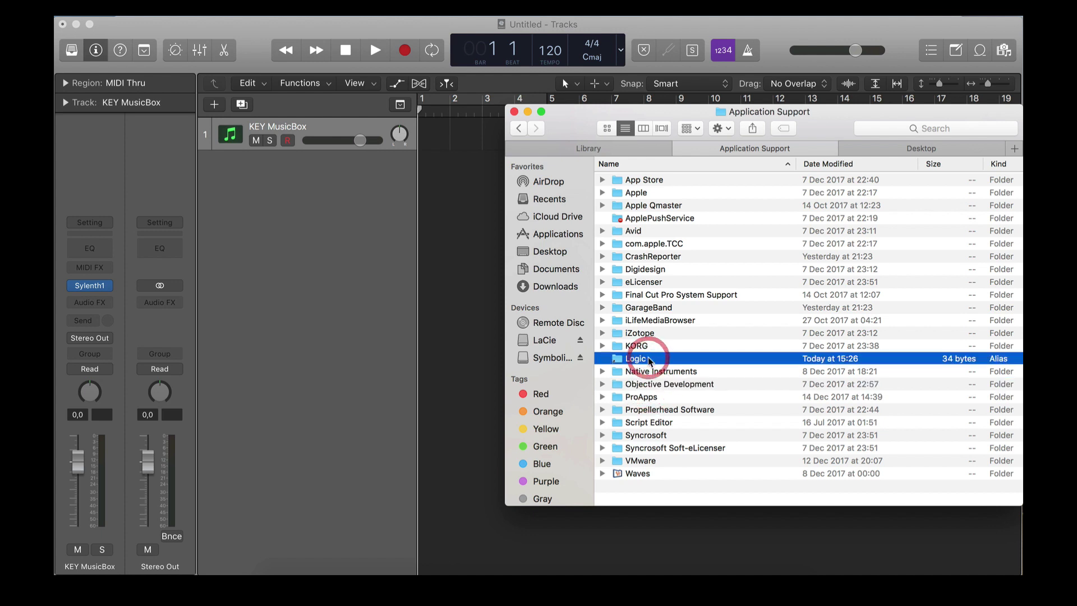
- Open the Logic alias and confirm in Get Info that its location is the LaCie drive
double_click(650, 359)
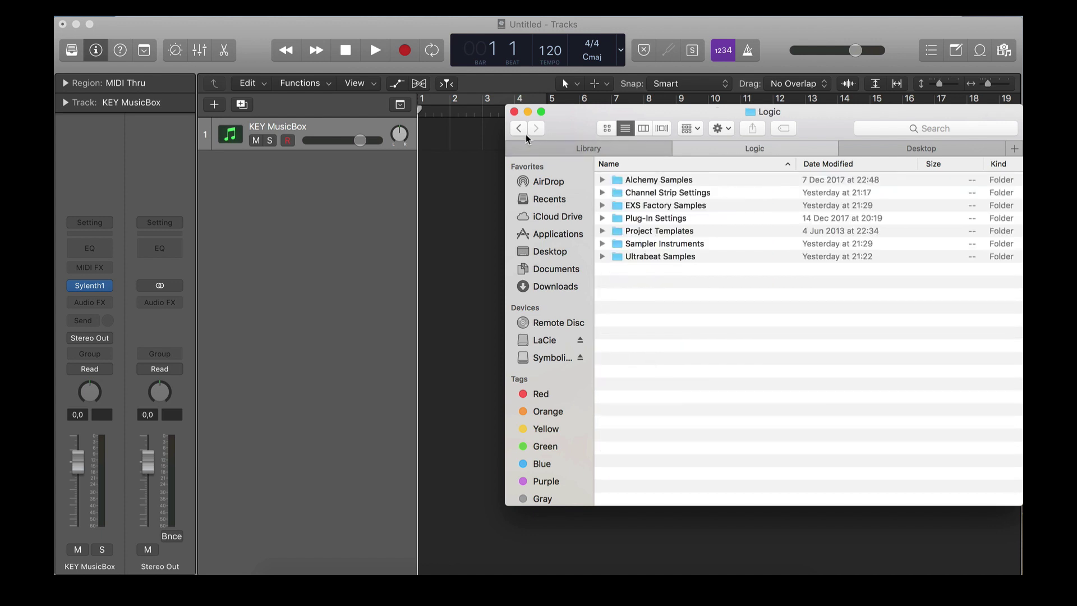
right_click(728, 354)
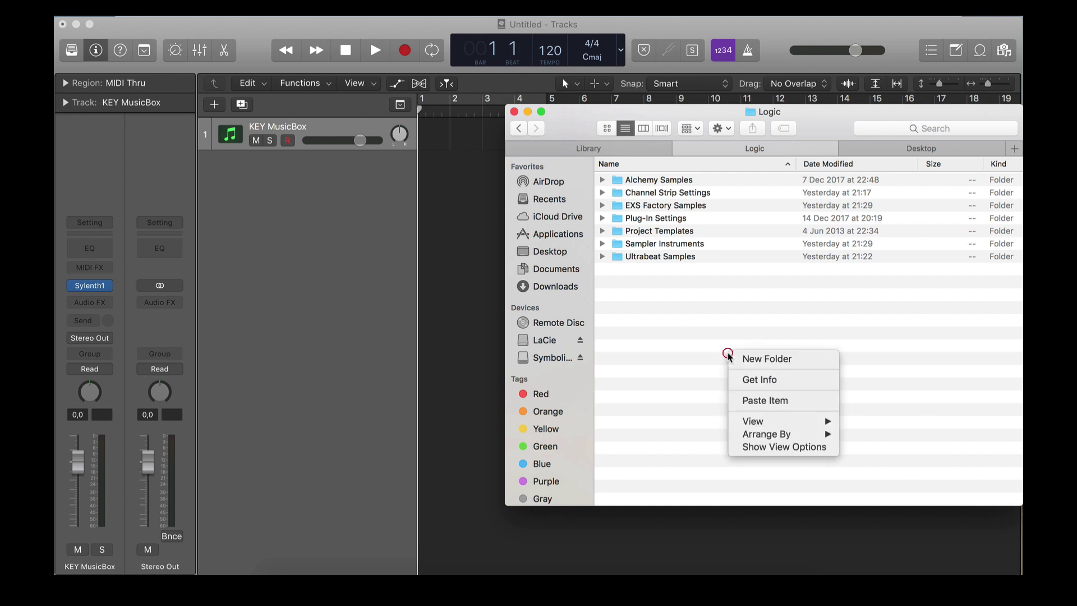
left_click(755, 378)
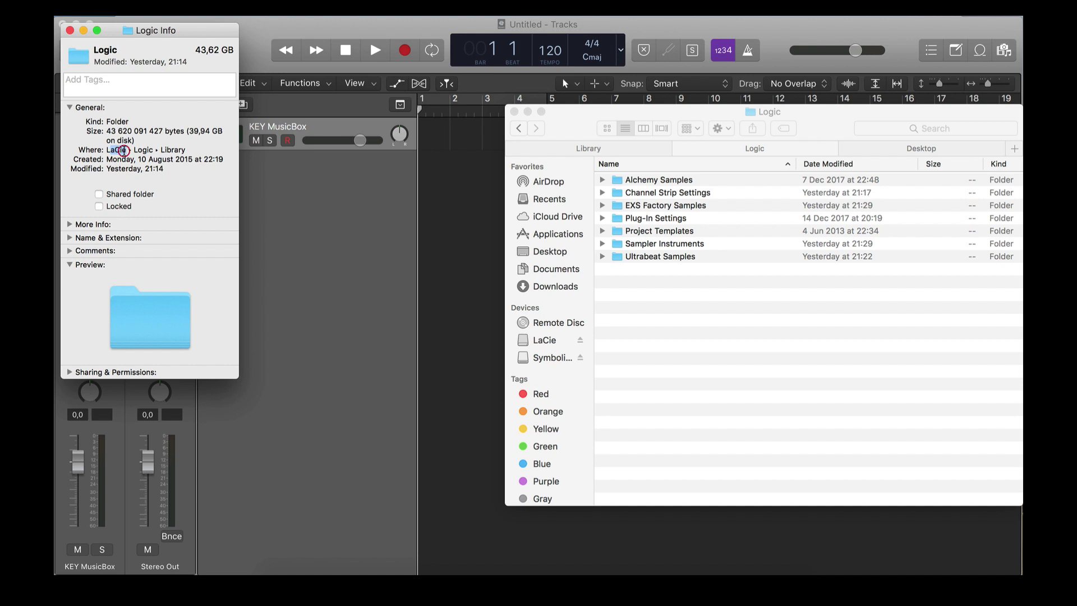
double_click(122, 150)
left_click(144, 150)
left_click_drag(187, 150, 161, 149)
left_click(162, 150)
left_click(69, 30)
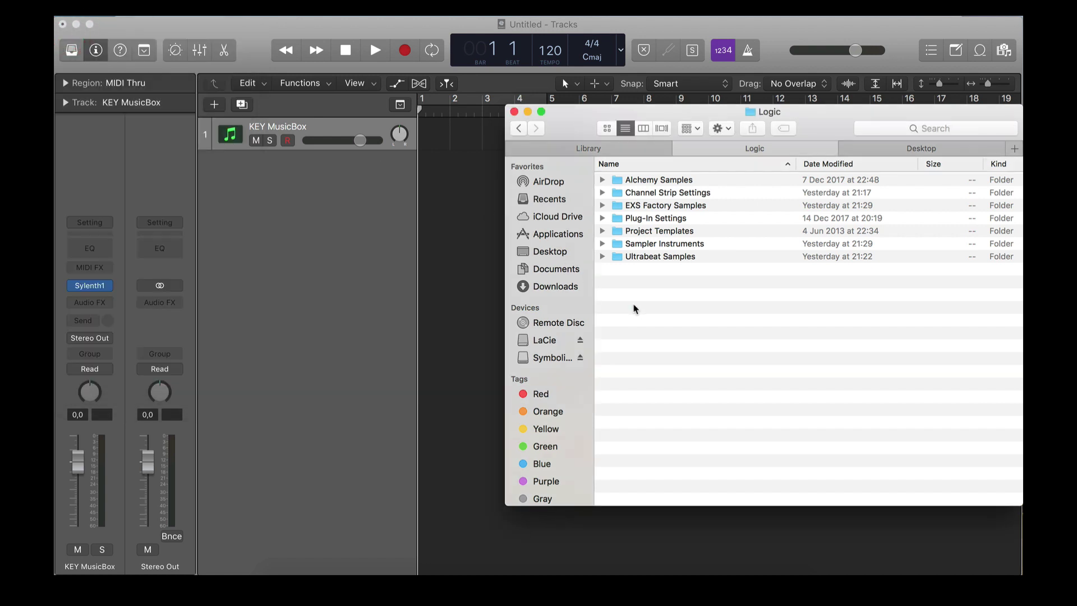
left_click(481, 308)
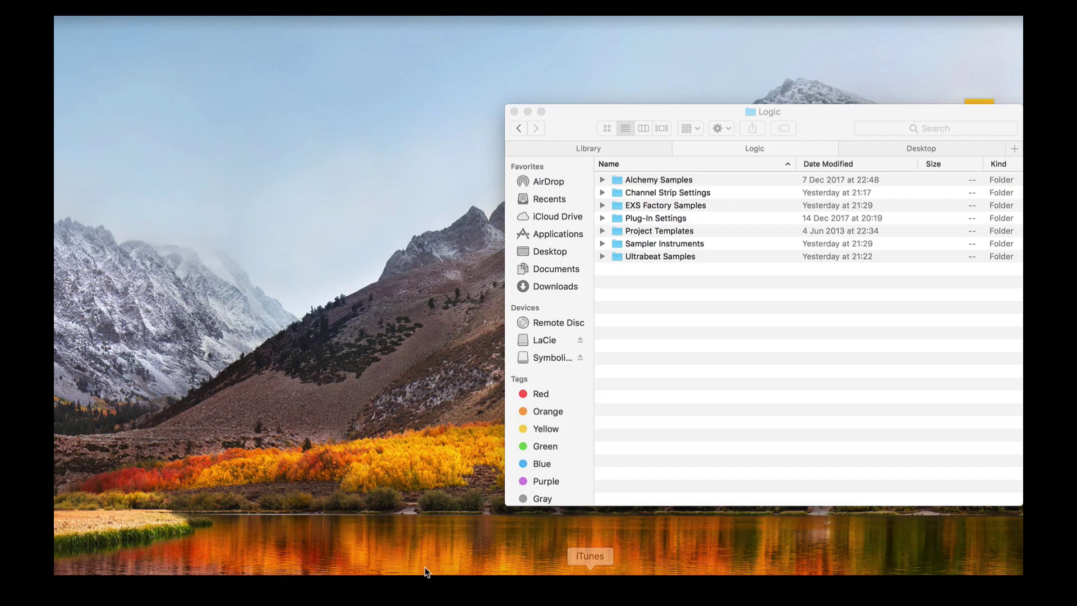
- Relaunch Logic Pro X via Spotlight ('logi'), dismissing the audio alert and project chooser
key("super+space")
type("logi")
key("Return")
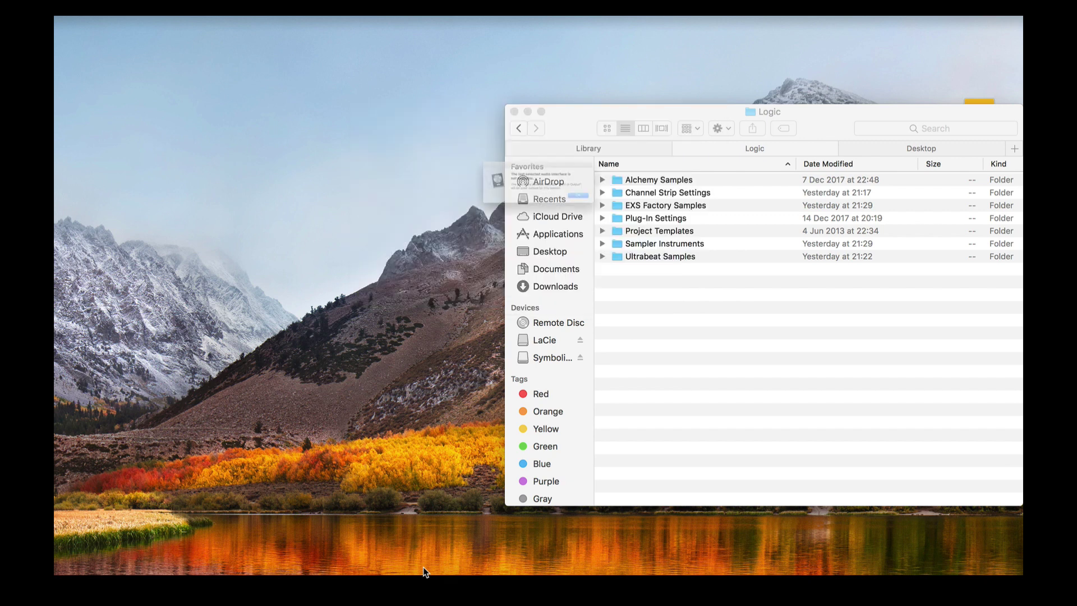
left_click(626, 216)
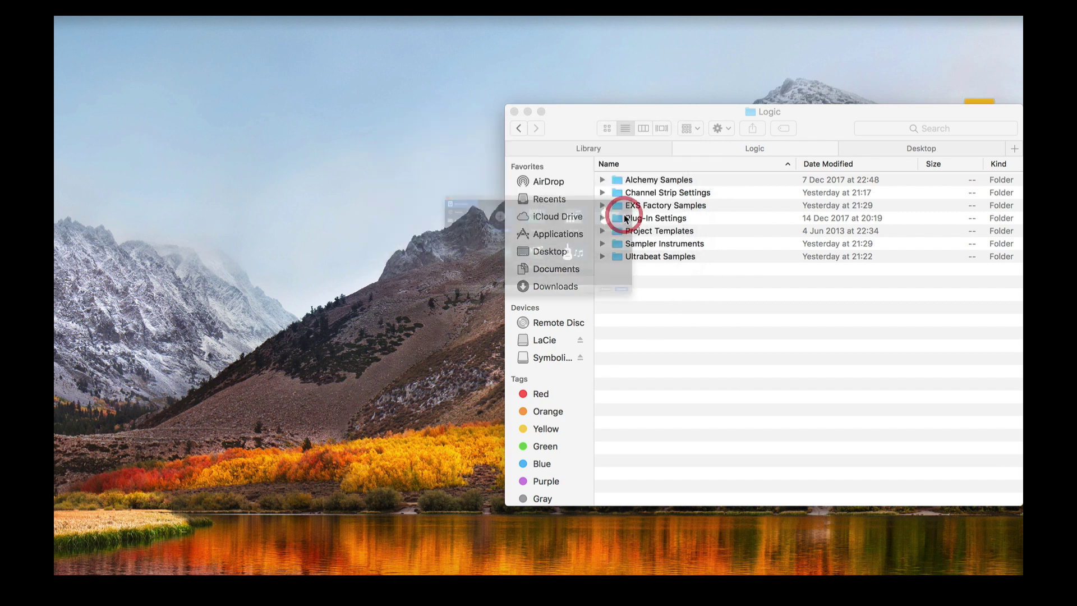
left_click(209, 79)
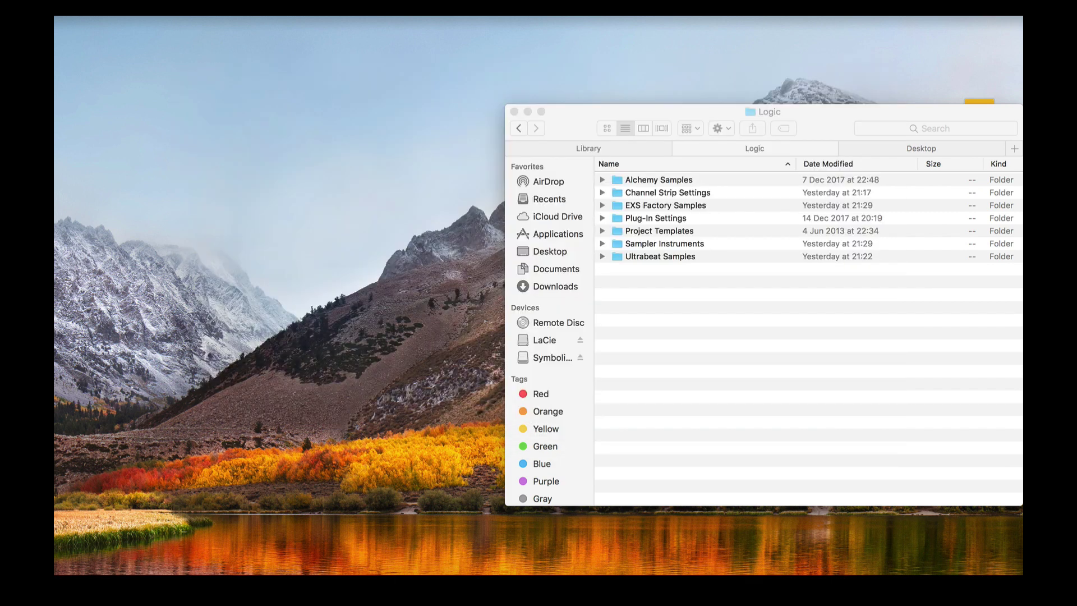
left_click(138, 17)
- Open the Sound Library Manager, confirm every package shows Installed, and cancel
mouse_move(204, 91)
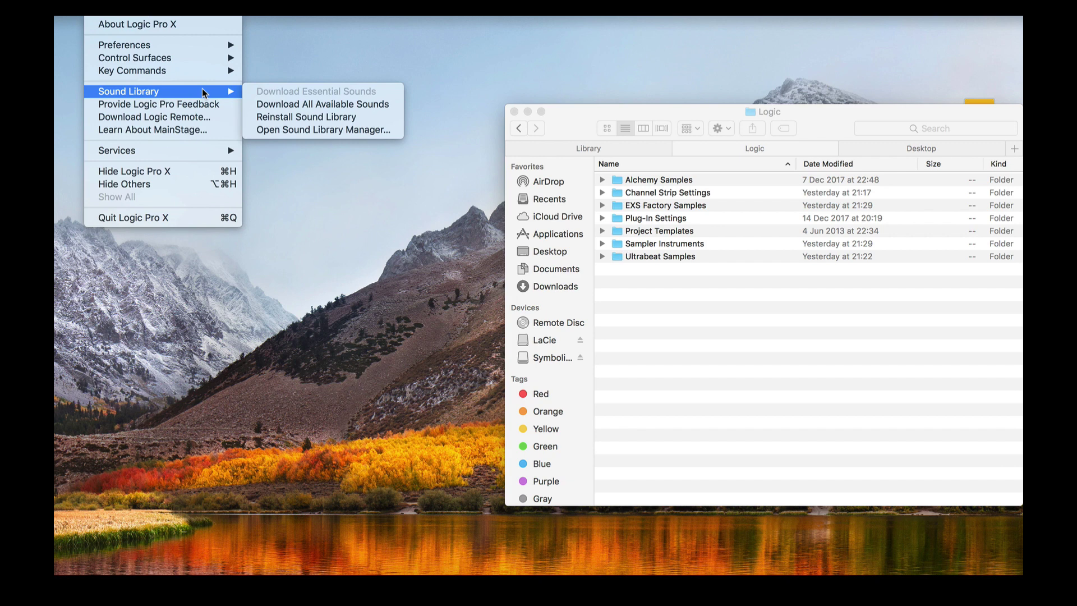
left_click(307, 130)
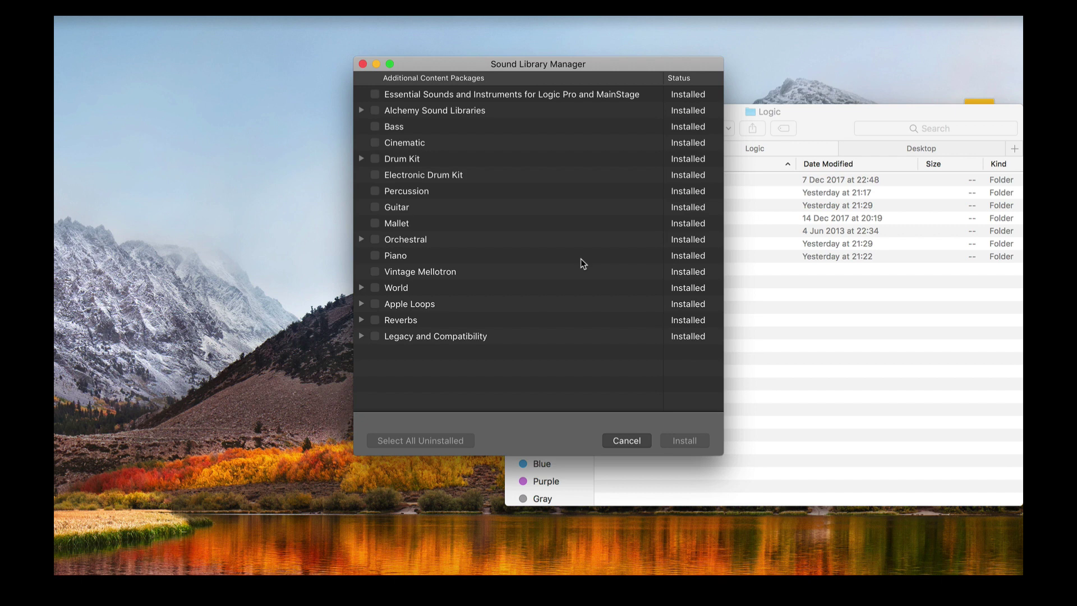
left_click(622, 440)
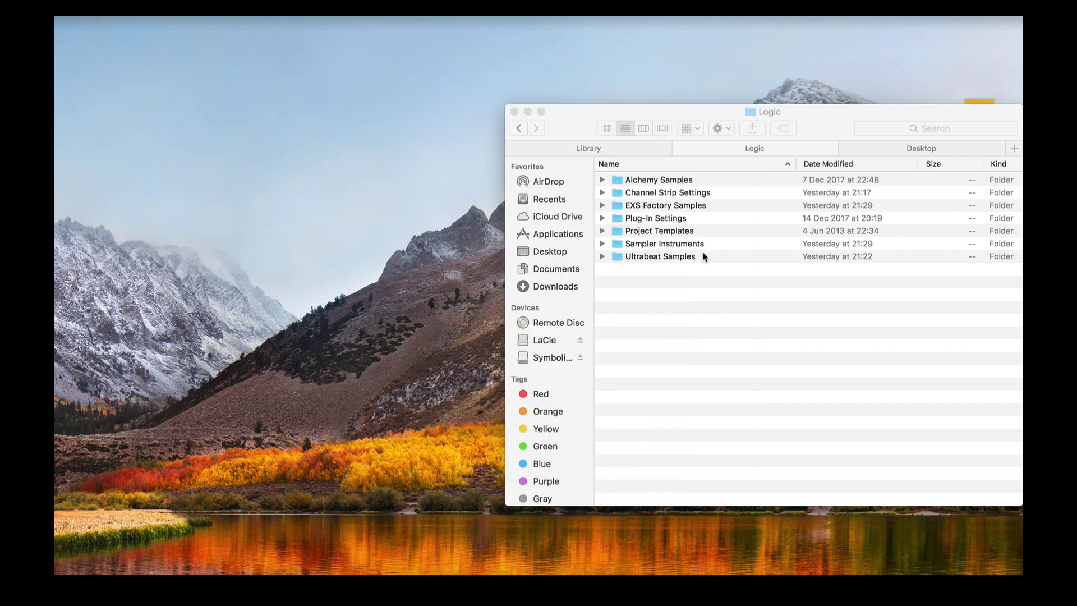